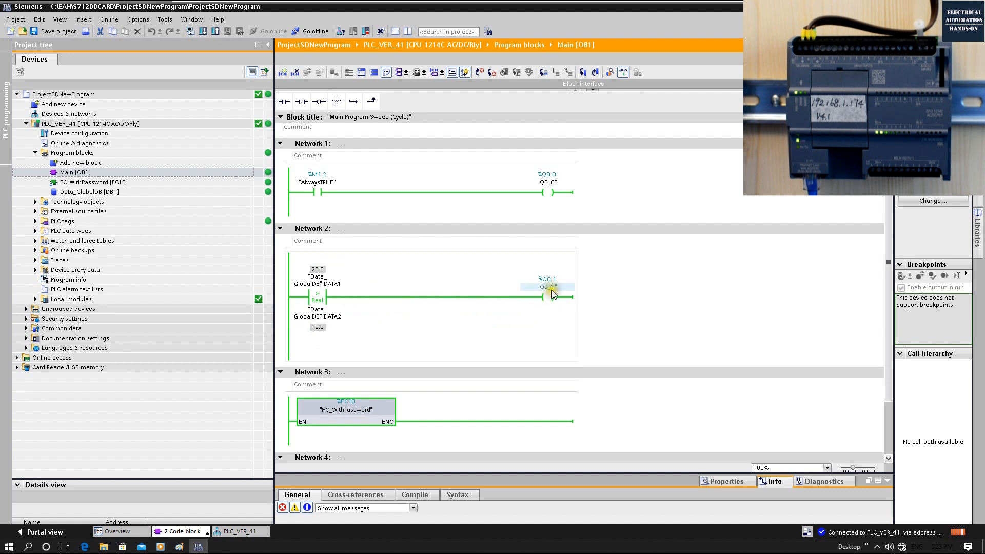
# Step: Open Data_GlobalDB in a floating window beside Main [OB1] and check DATA1 and DATA2's monitor values and Retain settings against Network 2
pyautogui.click(79, 194)
pyautogui.doubleClick(190, 196)
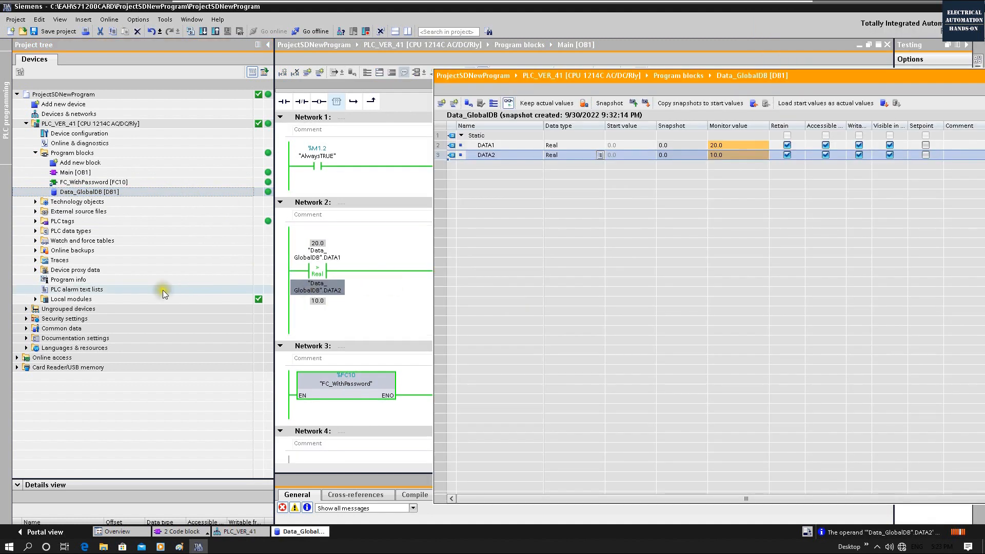
pyautogui.click(743, 146)
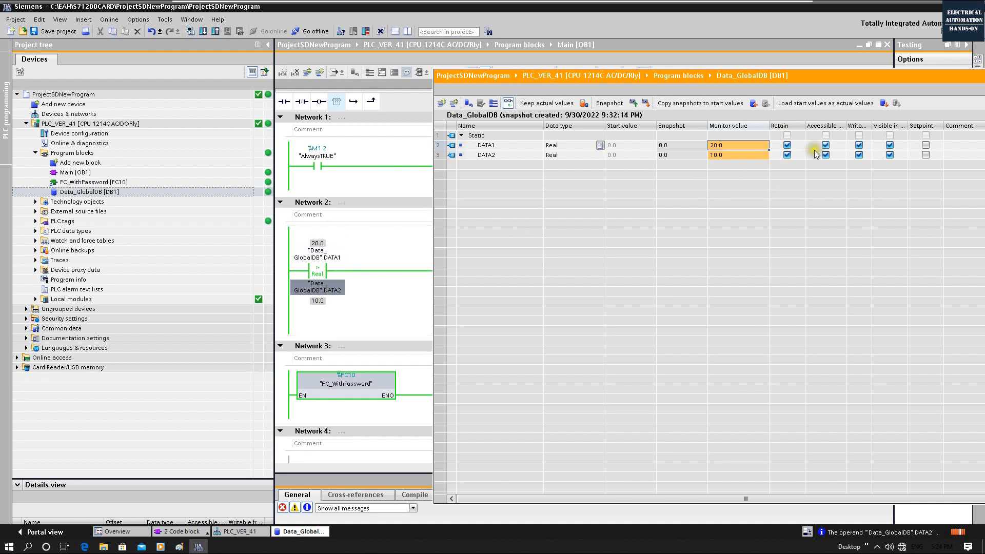
pyautogui.click(790, 155)
pyautogui.moveTo(529, 81); pyautogui.dragTo(688, 211)
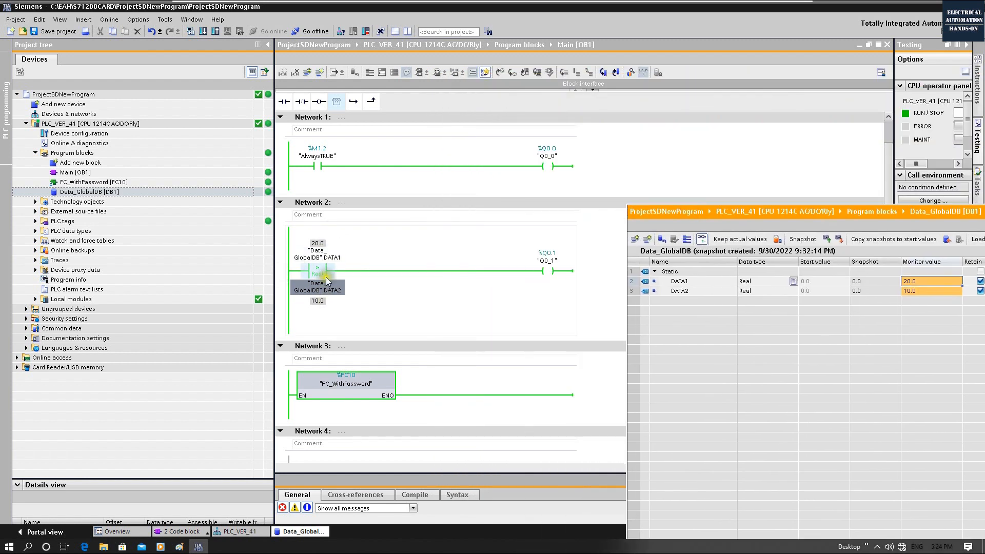
pyautogui.click(572, 263)
pyautogui.click(341, 390)
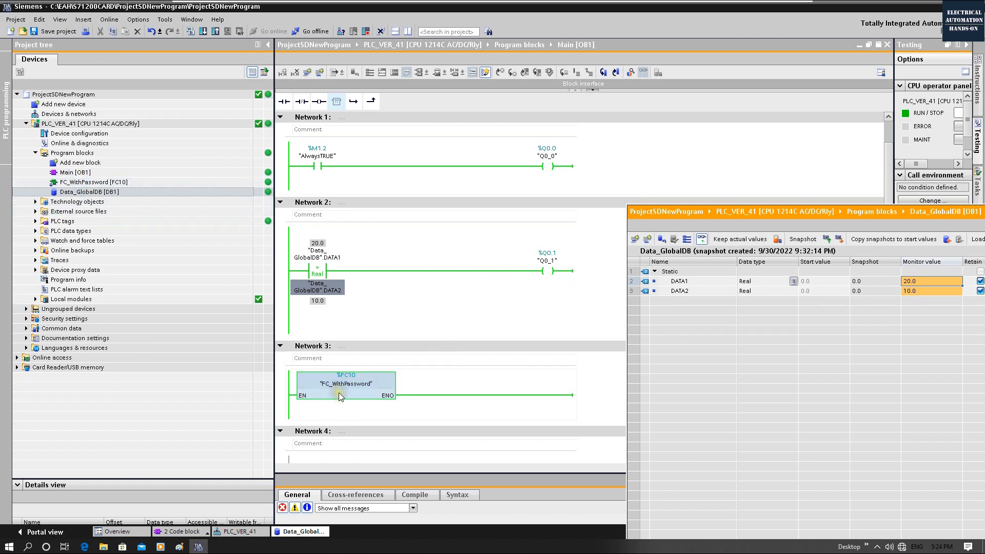
# Step: Open the protected block FC_WithPassword [FC10] by entering its access password, and turn on monitoring to view its networks
pyautogui.click(82, 184)
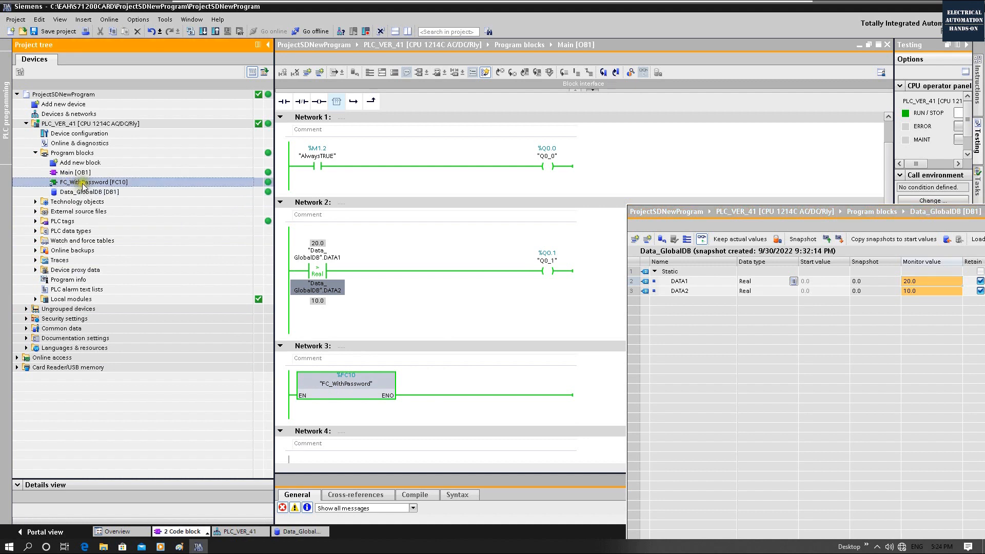
pyautogui.rightClick(82, 182)
pyautogui.click(136, 182)
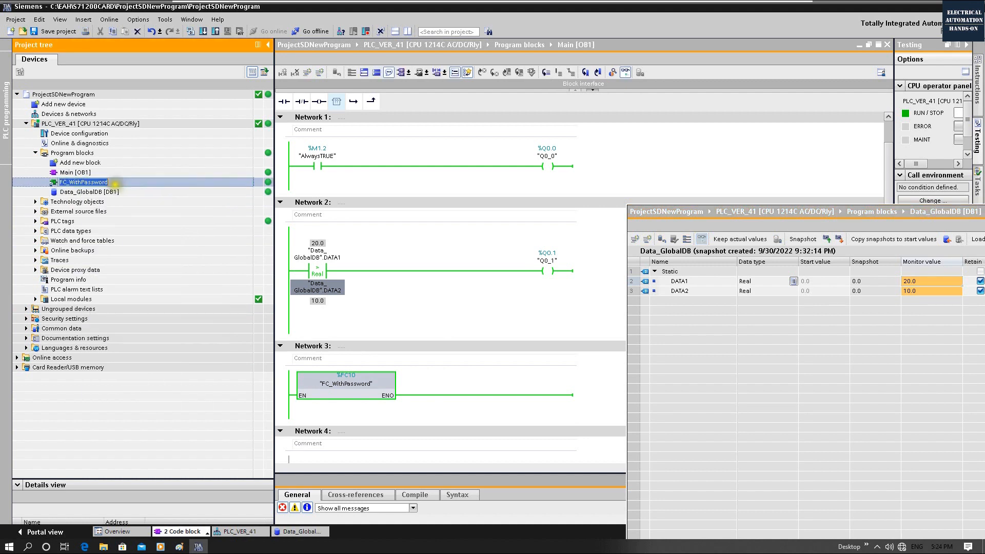
pyautogui.click(173, 175)
pyautogui.click(112, 184)
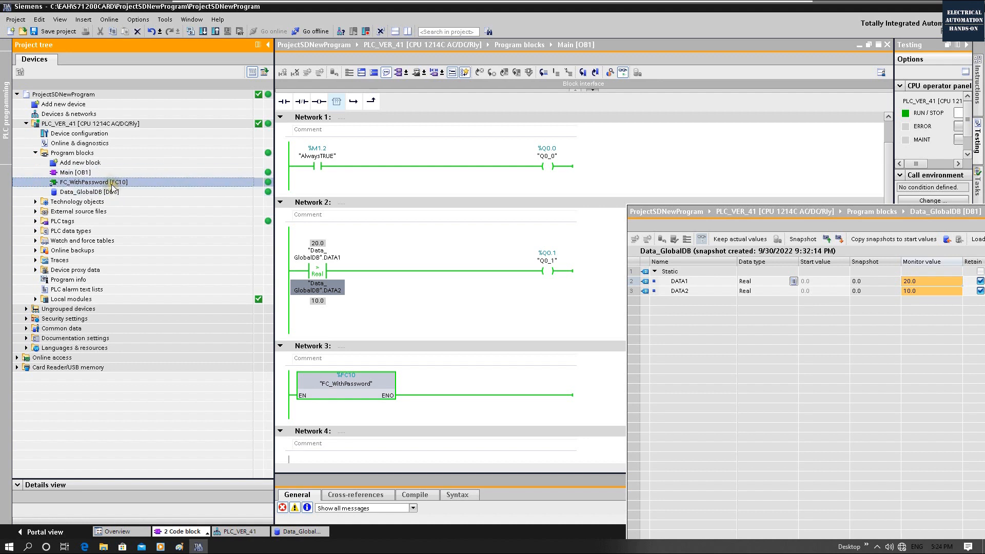
pyautogui.doubleClick(112, 186)
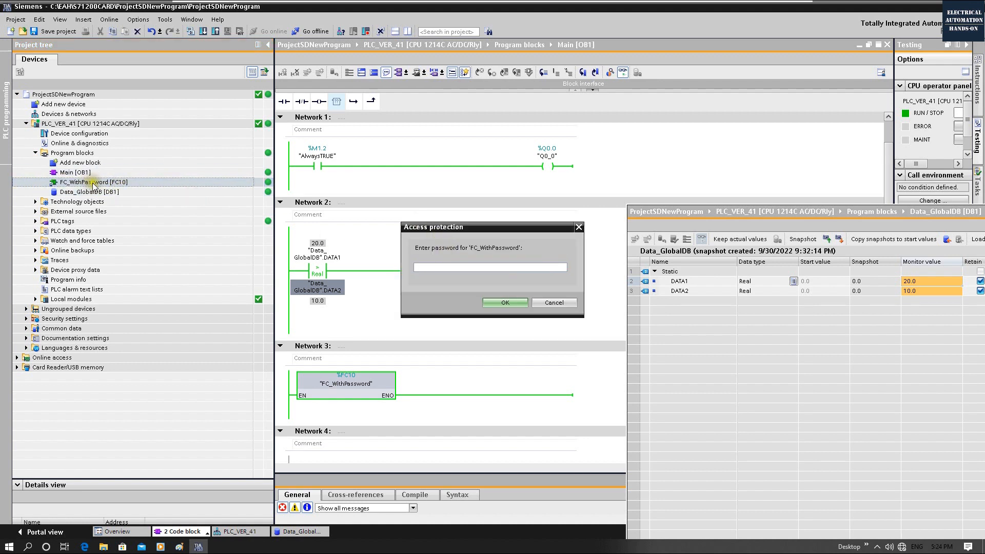
pyautogui.write('*')
pyautogui.press('Return')
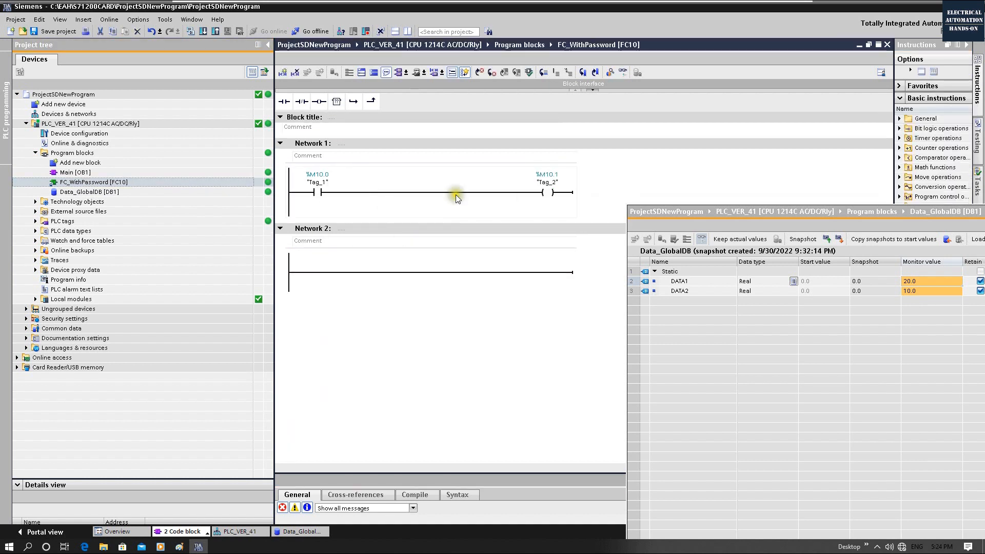
pyautogui.click(623, 71)
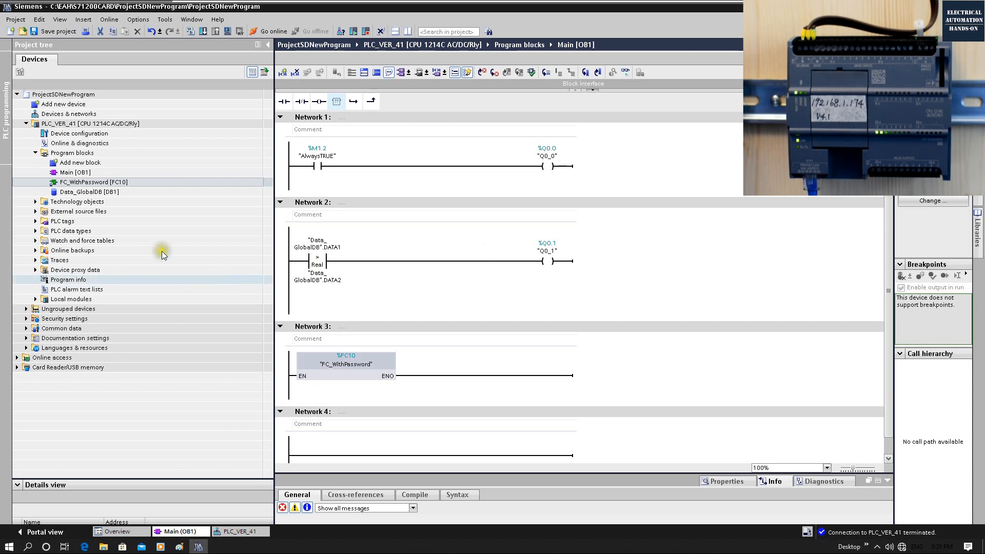
# Step: Open the device configuration of PLC_VER_41, select the CPU and widen the properties navigation to show its Startup settings
pyautogui.doubleClick(66, 135)
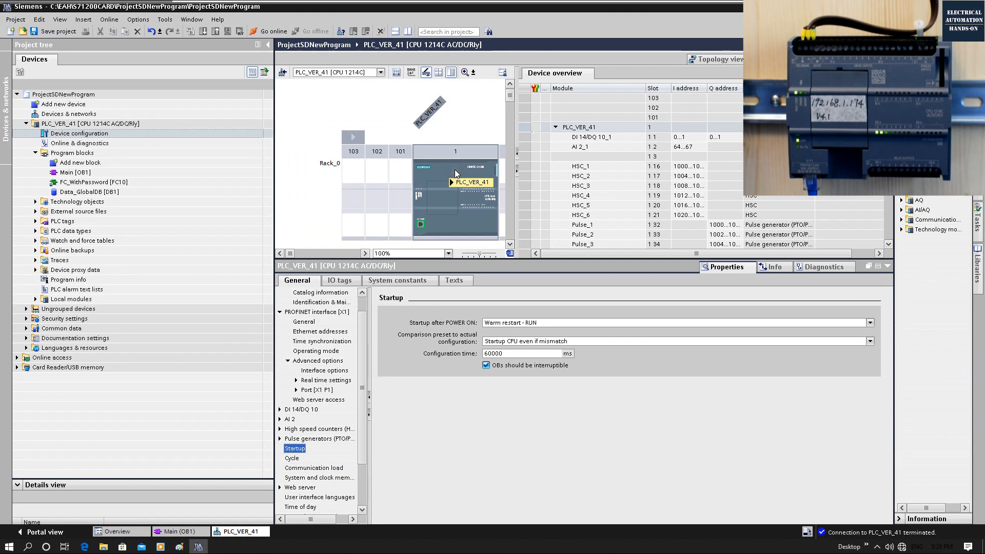
pyautogui.click(444, 176)
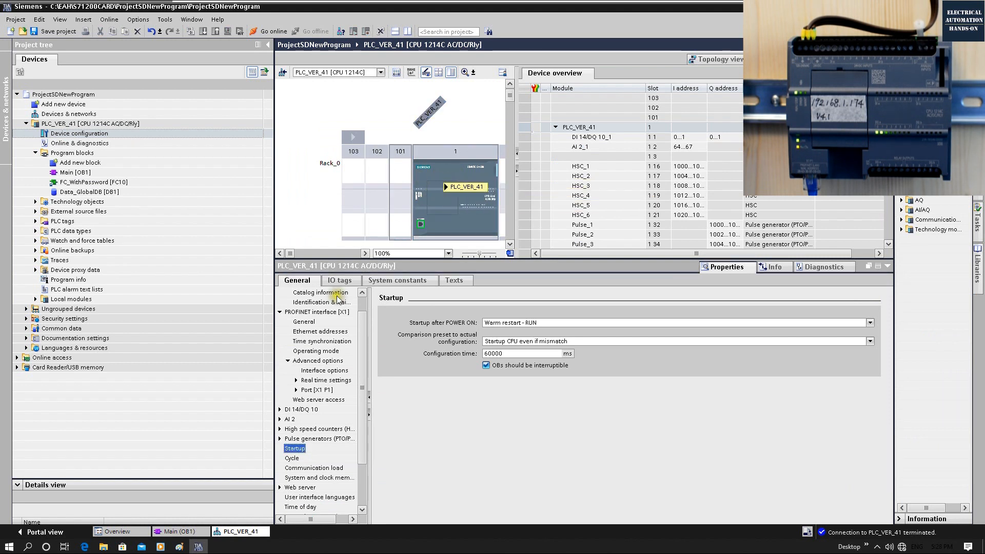
pyautogui.moveTo(365, 316); pyautogui.dragTo(395, 315)
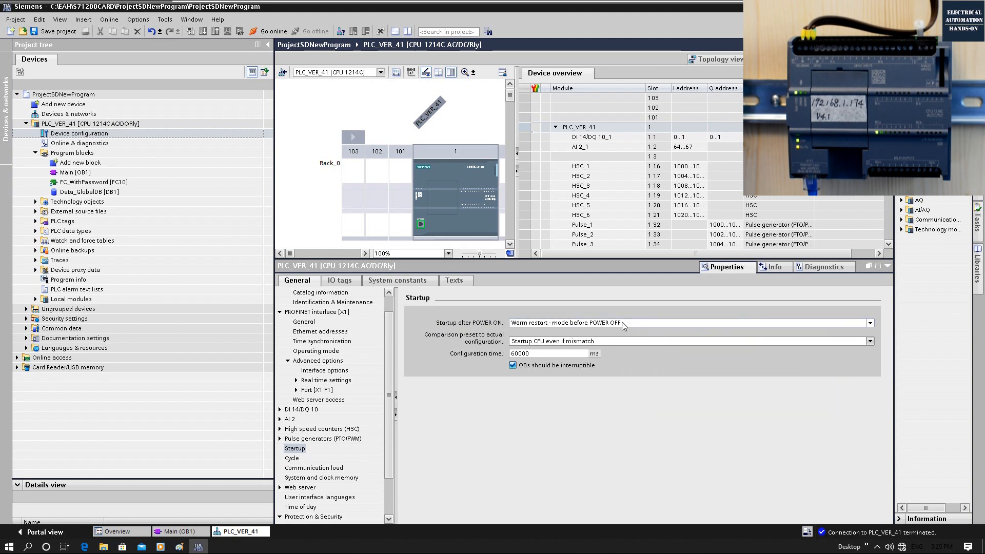
# Step: Set the CPU's Startup after POWER ON option to Warm restart - mode before POWER OFF
pyautogui.click(622, 322)
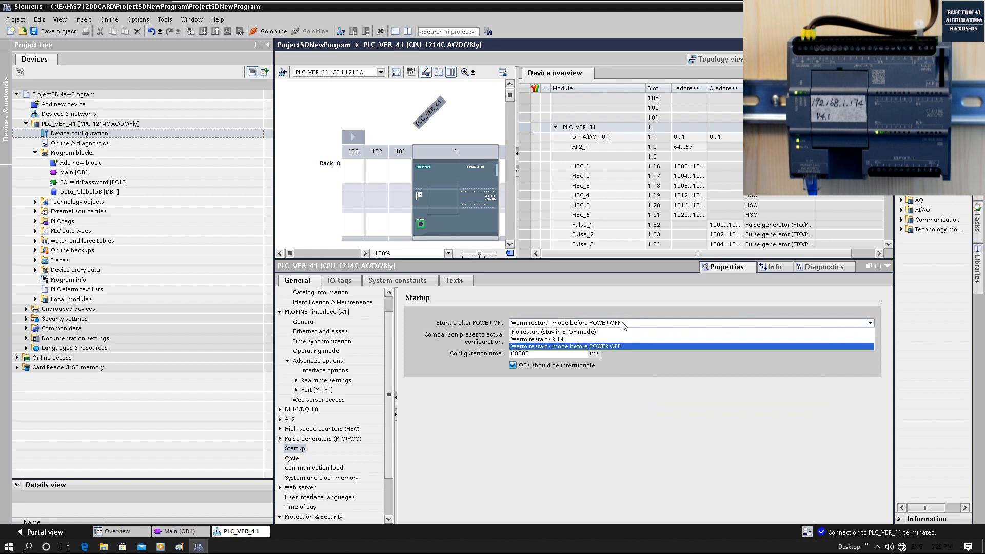
pyautogui.click(600, 339)
pyautogui.click(606, 346)
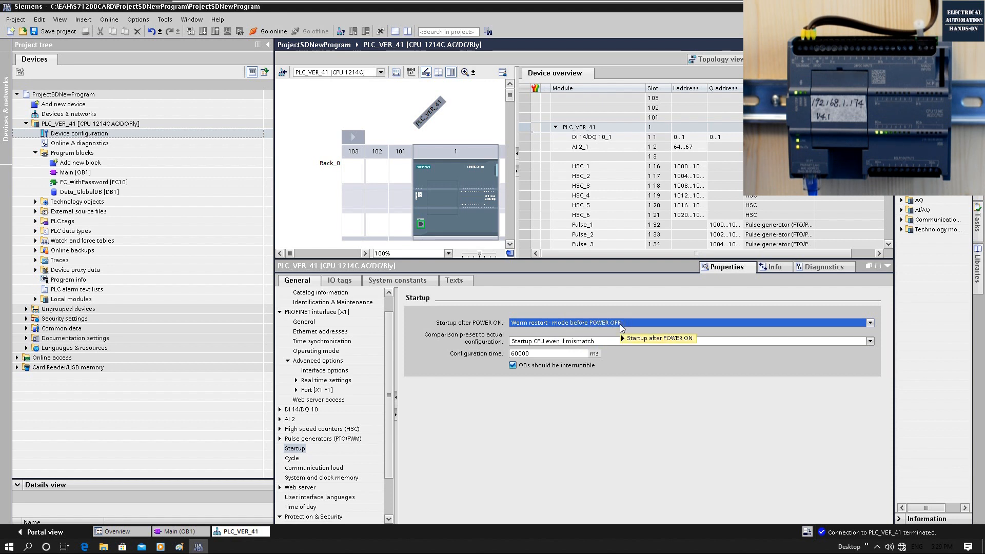
pyautogui.moveTo(621, 327)
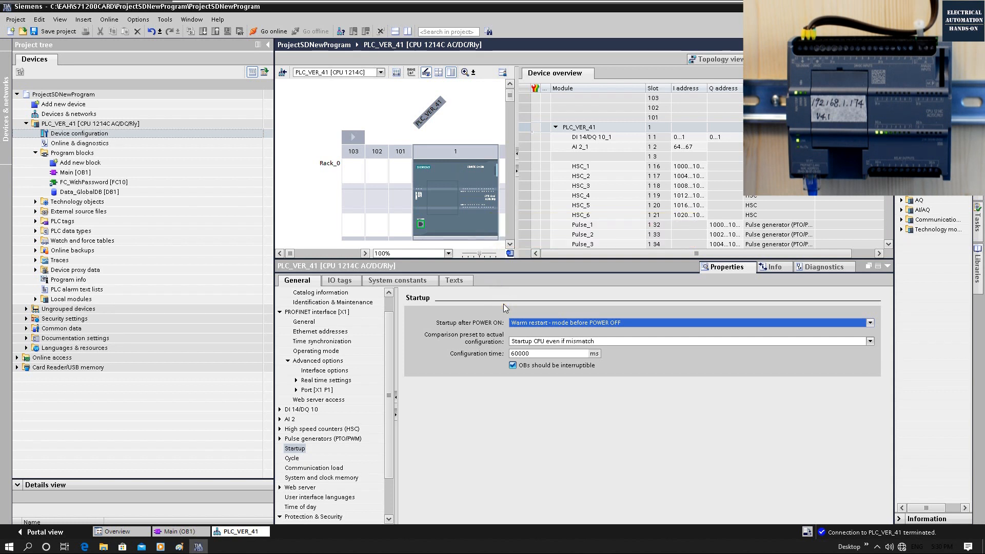
# Step: Set the CPU's Startup after POWER ON option to Warm restart - RUN and read the option's help description
pyautogui.click(582, 323)
pyautogui.click(548, 339)
pyautogui.moveTo(568, 327)
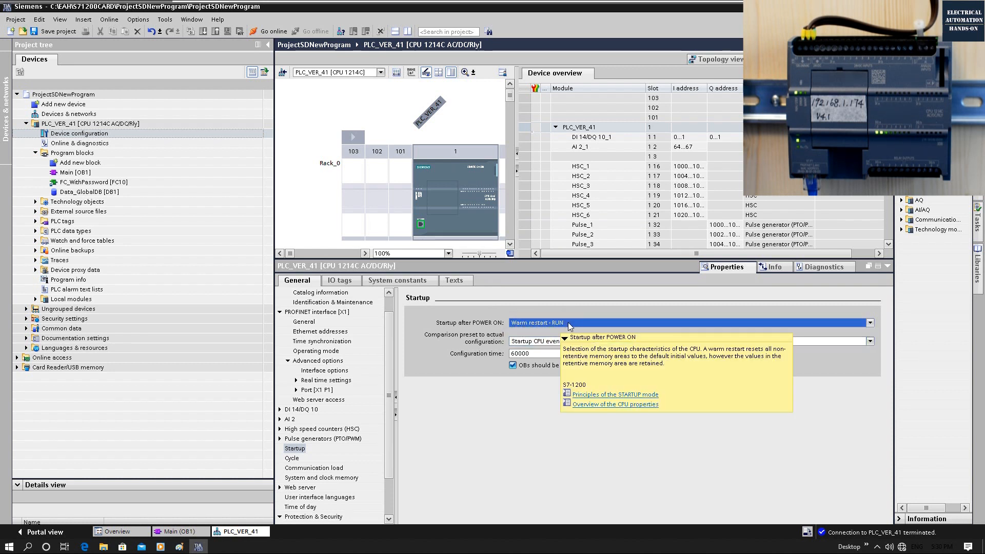
pyautogui.click(806, 420)
# Step: Open Main [OB1], enlarge its editor area and review the existing networks down to the empty Network 4
pyautogui.doubleClick(74, 173)
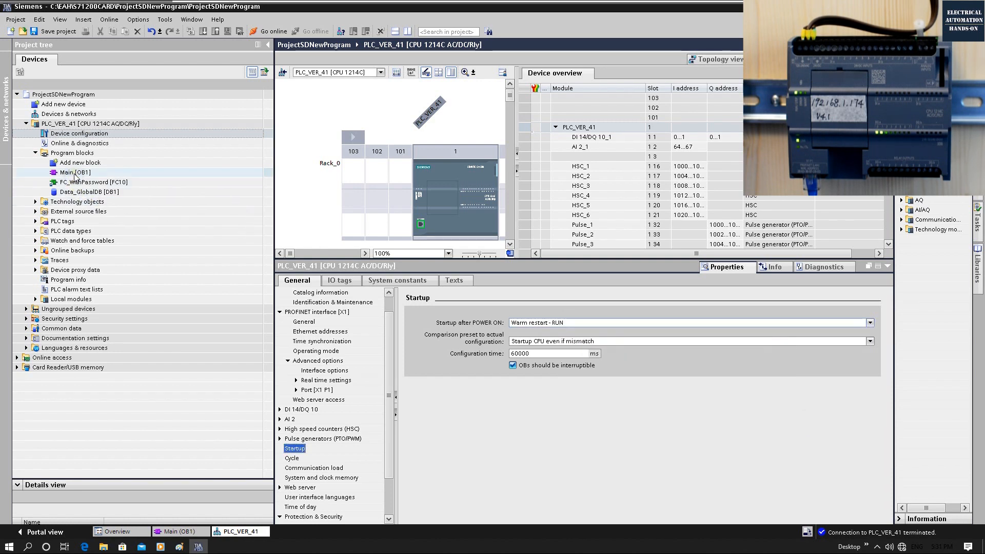
pyautogui.moveTo(499, 258); pyautogui.dragTo(500, 412)
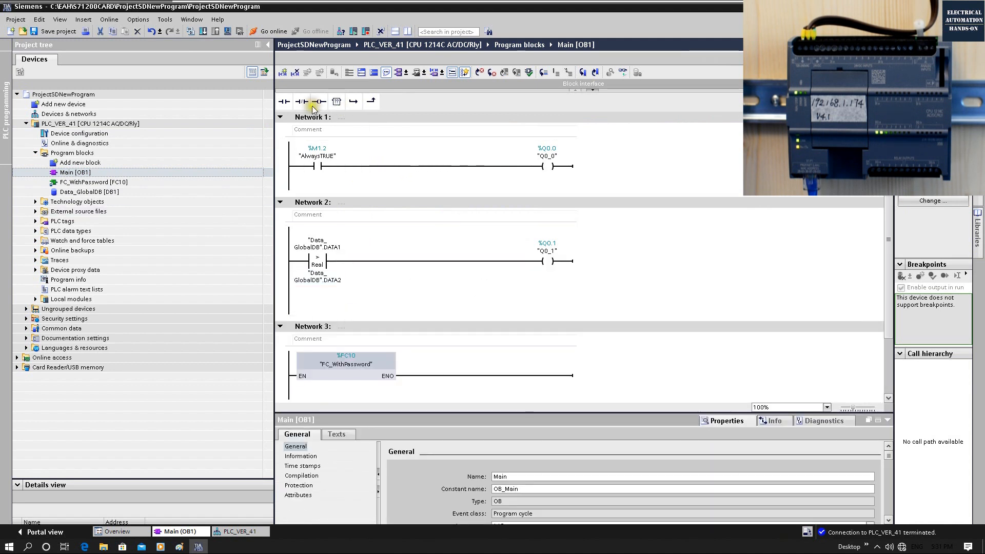
pyautogui.click(320, 261)
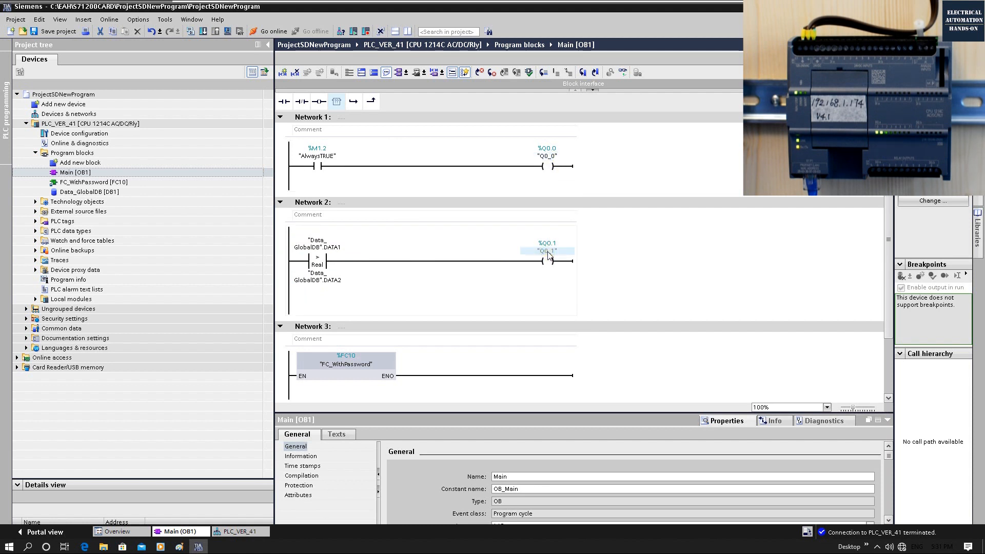
pyautogui.scroll(-2, 433, 337)
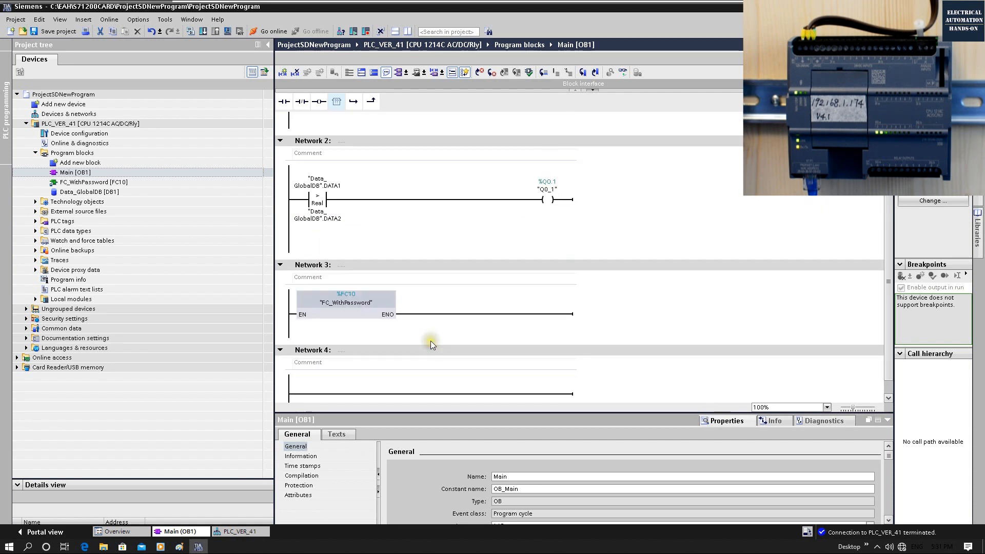
pyautogui.scroll(-1, 313, 354)
pyautogui.click(312, 376)
# Step: Open Data_GlobalDB and add a new row below DATA2 for a variable named DATA3_NEW
pyautogui.click(92, 192)
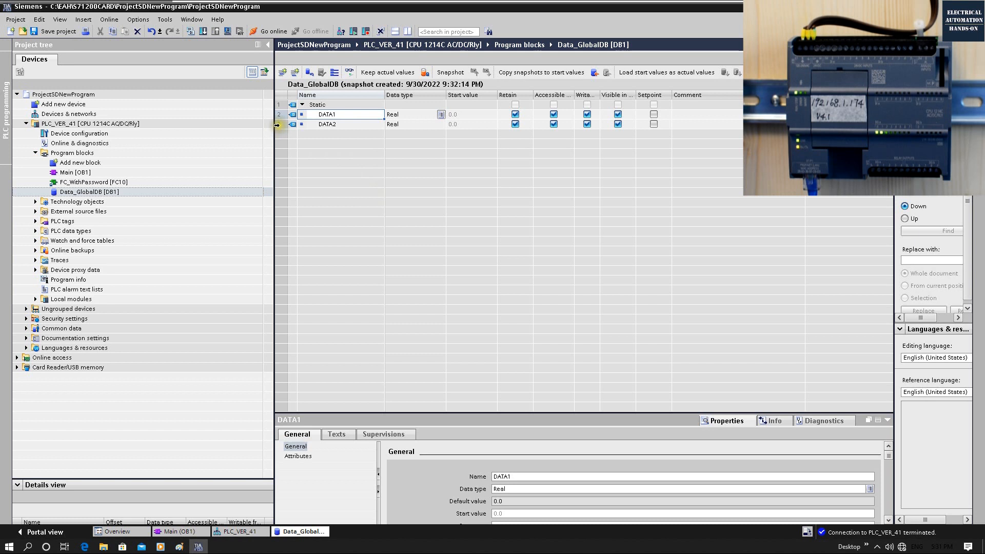
pyautogui.rightClick(277, 125)
pyautogui.click(321, 142)
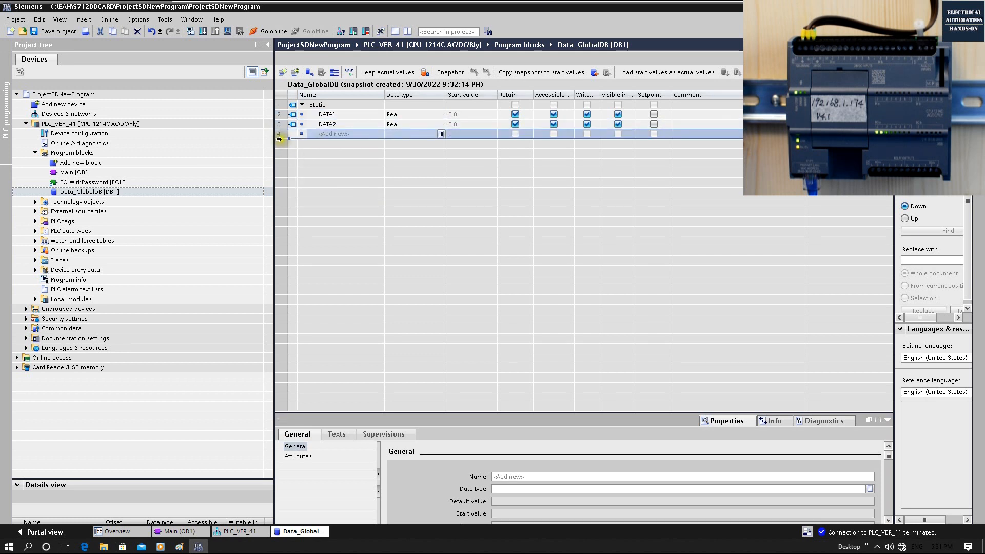
pyautogui.click(326, 134)
pyautogui.write('DATA3_NEW')
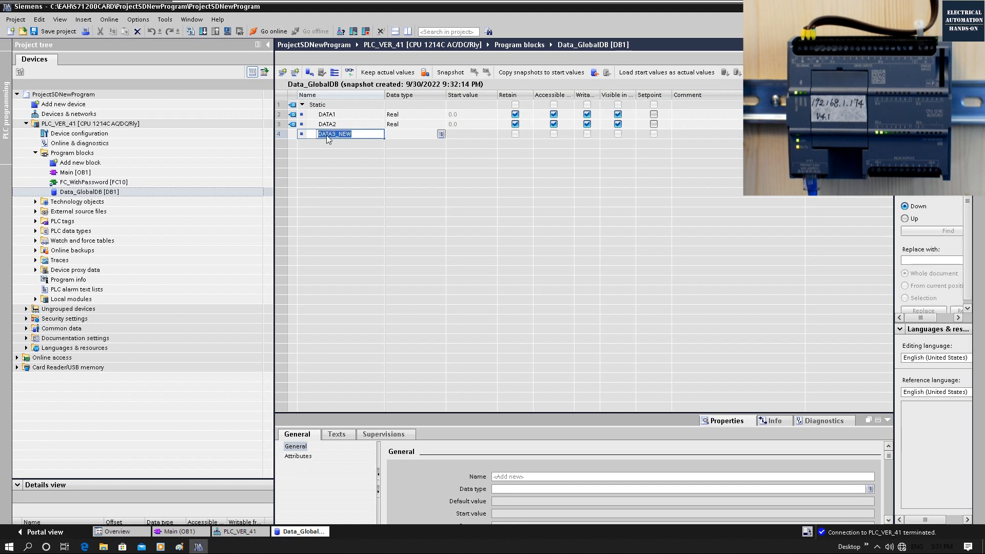
pyautogui.press('Return')
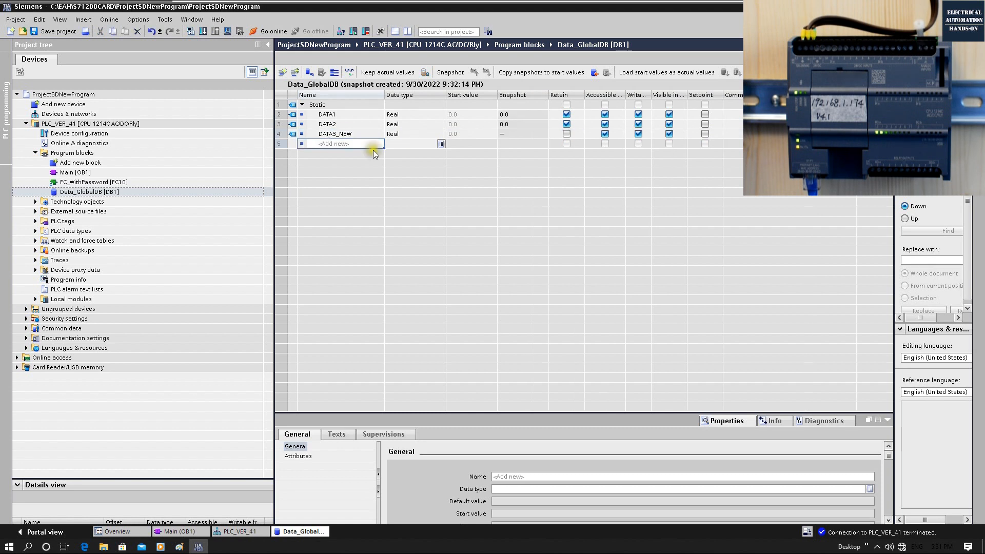
# Step: Add another variable named DATA4_NEW below DATA3_NEW in Data_GlobalDB
pyautogui.click(336, 144)
pyautogui.write('DATA4_NEW')
pyautogui.press('Return')
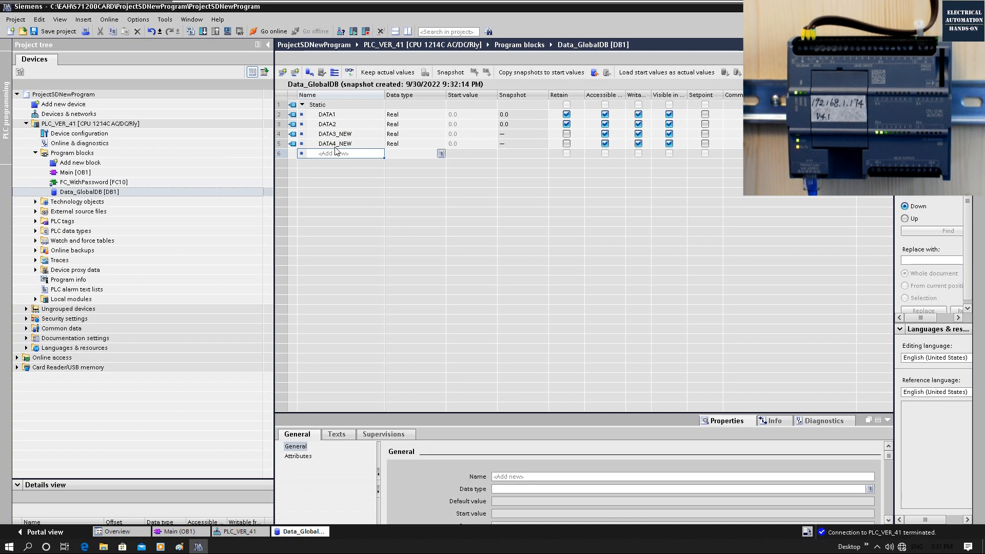
# Step: Set the start values of DATA3_NEW to 50.0 and DATA4_NEW to 40.0, and enable Retain for both variables
pyautogui.click(454, 134)
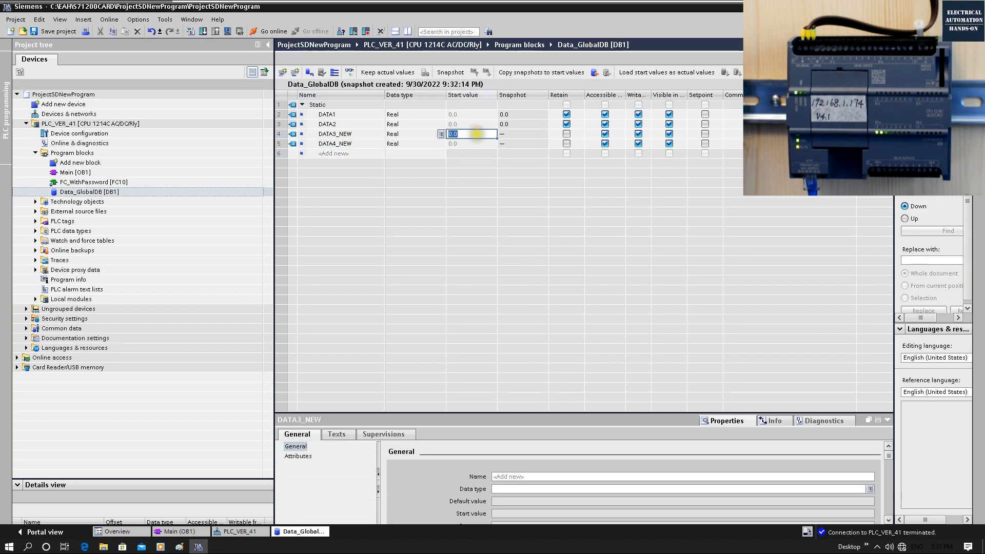
pyautogui.write('50.0')
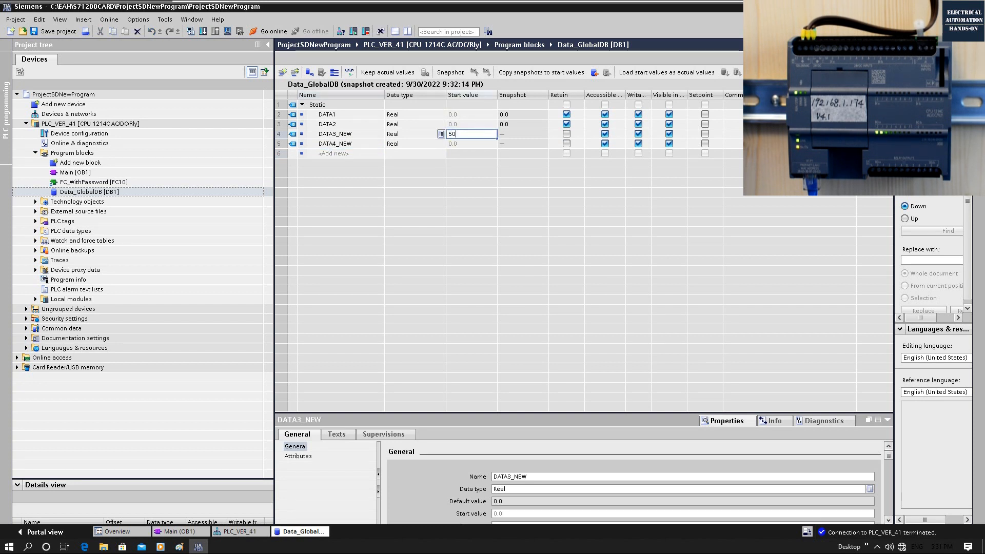
pyautogui.click(485, 144)
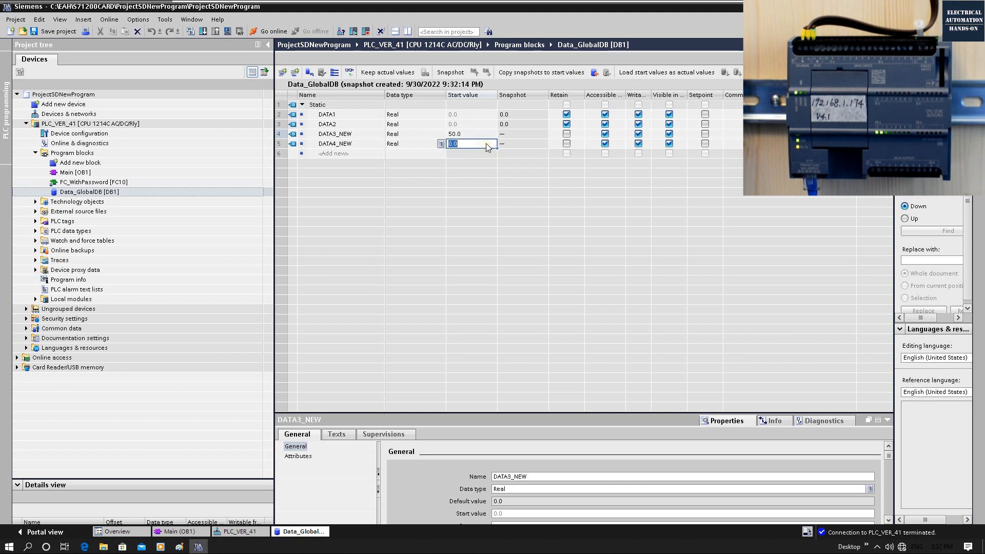
pyautogui.write('40.0')
pyautogui.press('Return')
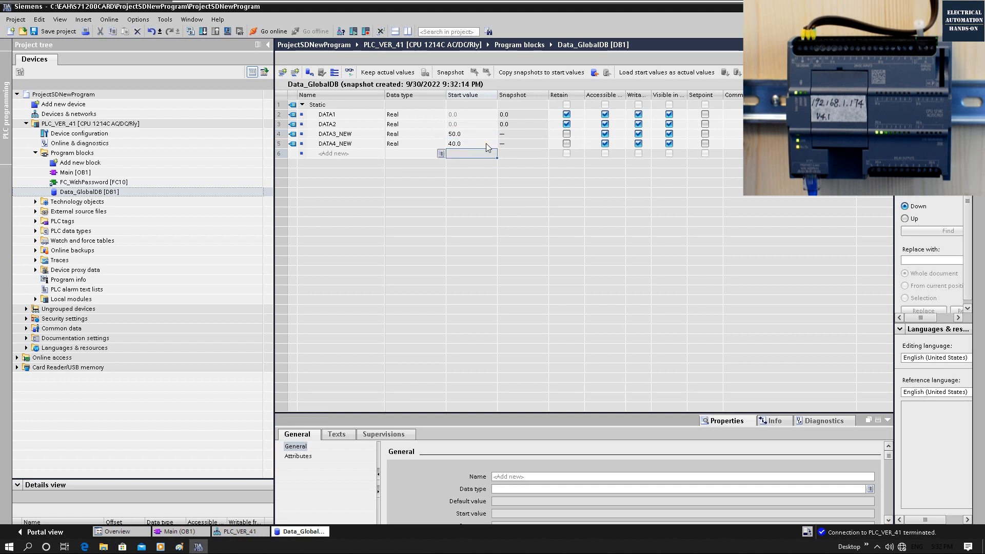
pyautogui.click(567, 143)
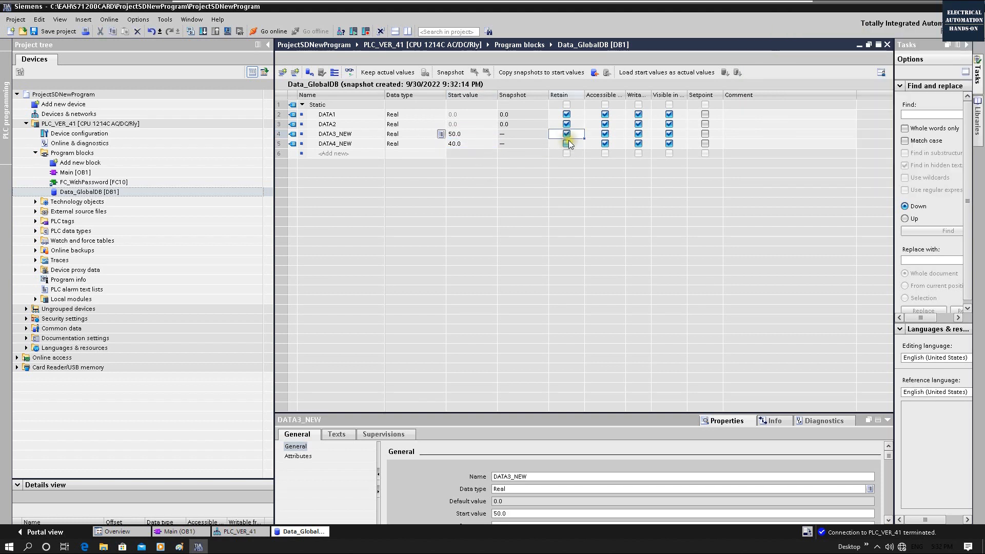
# Step: Float the Data_GlobalDB editor beside Main [OB1] and insert a Greater than comparison (CMP >) in Network 4
pyautogui.click(868, 45)
pyautogui.moveTo(64, 19); pyautogui.dragTo(736, 217)
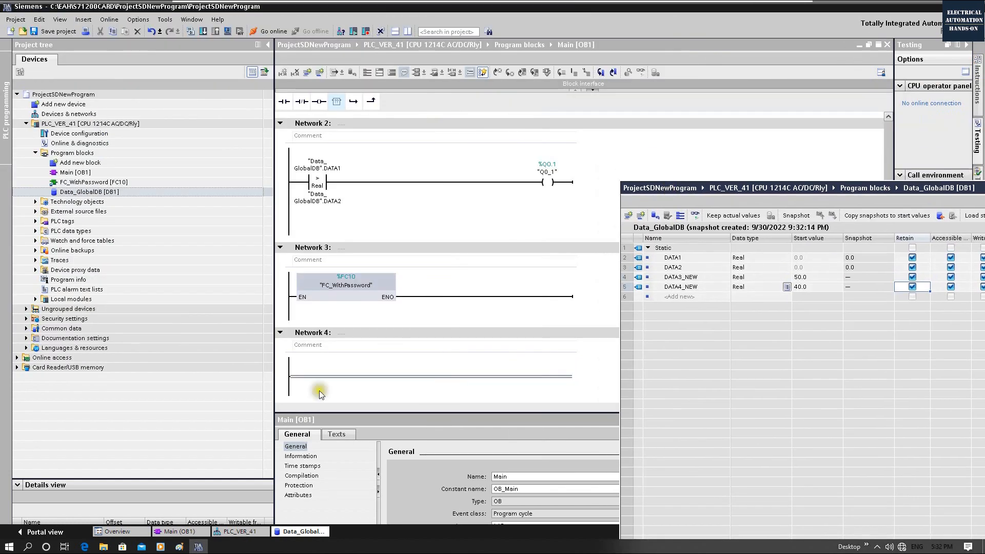
pyautogui.click(309, 377)
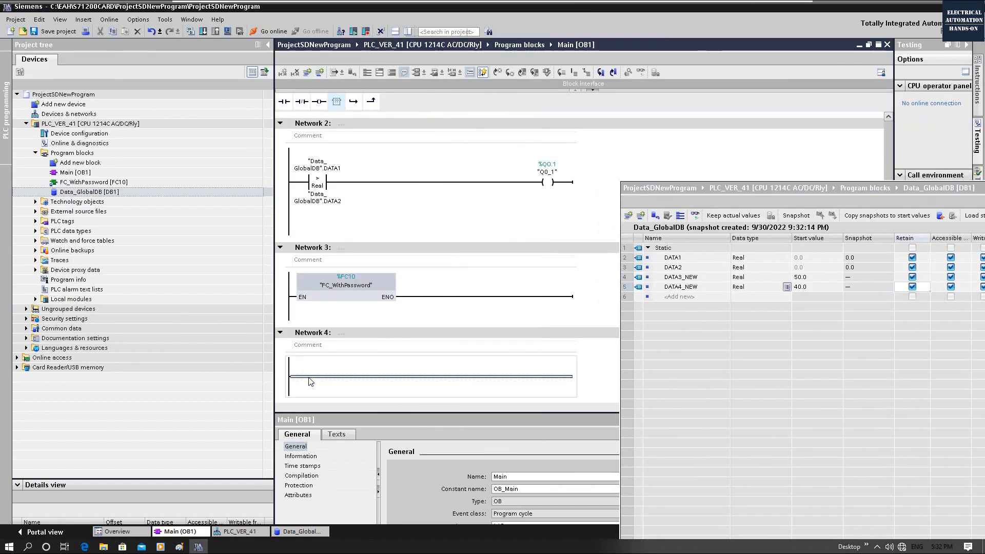
pyautogui.click(978, 91)
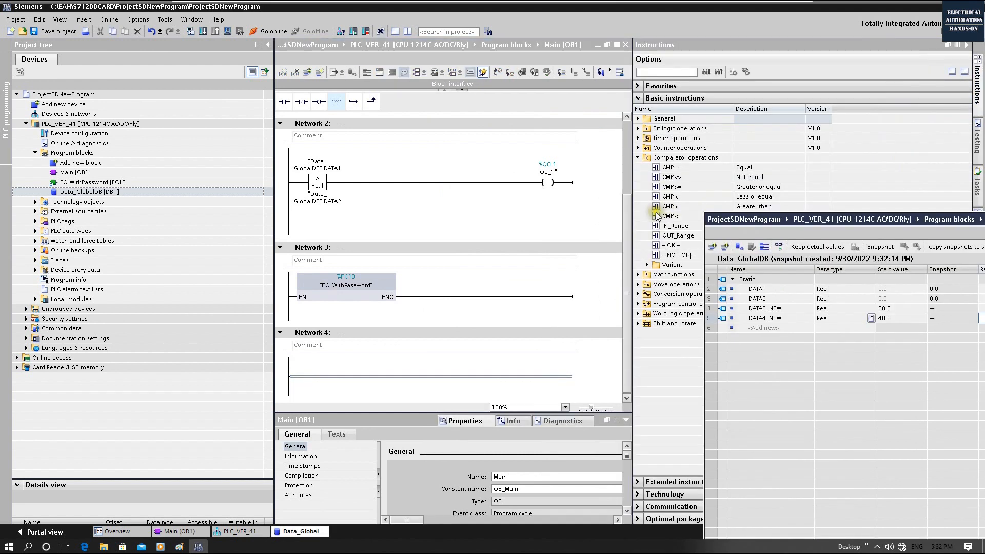
pyautogui.moveTo(656, 214); pyautogui.dragTo(327, 385)
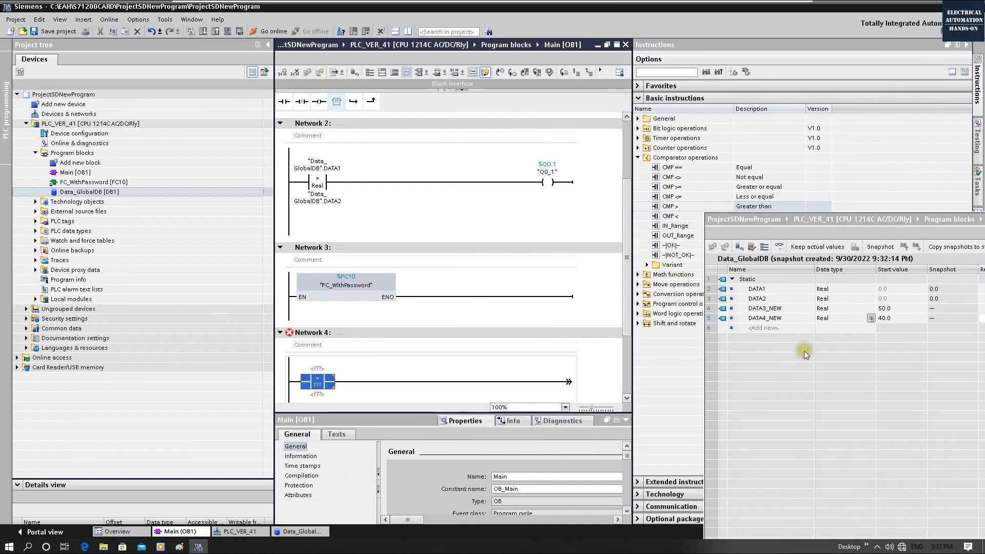
# Step: Assign DATA3_NEW as the upper operand and DATA4_NEW as the lower operand of the Network 4 Greater than comparison
pyautogui.moveTo(767, 310); pyautogui.dragTo(335, 385)
pyautogui.click(765, 318)
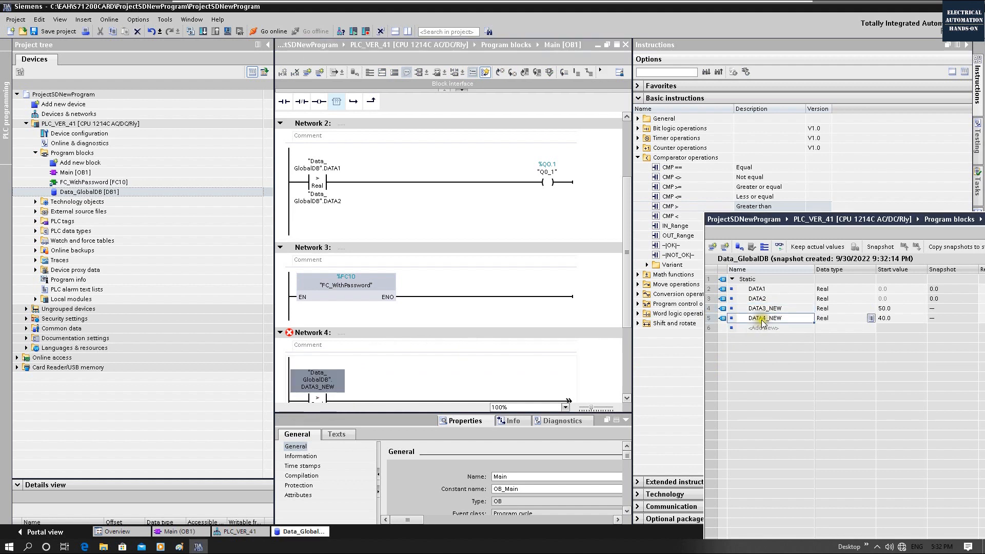
pyautogui.moveTo(473, 383); pyautogui.dragTo(315, 419)
# Step: Add an output coil at the end of the Network 4 rung and assign it to Q0.7
pyautogui.click(491, 399)
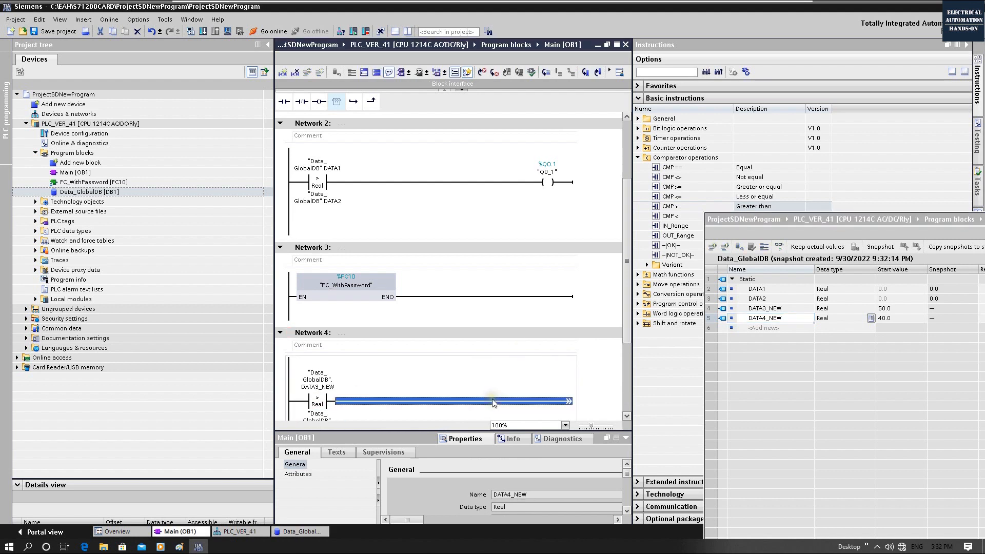
pyautogui.click(319, 101)
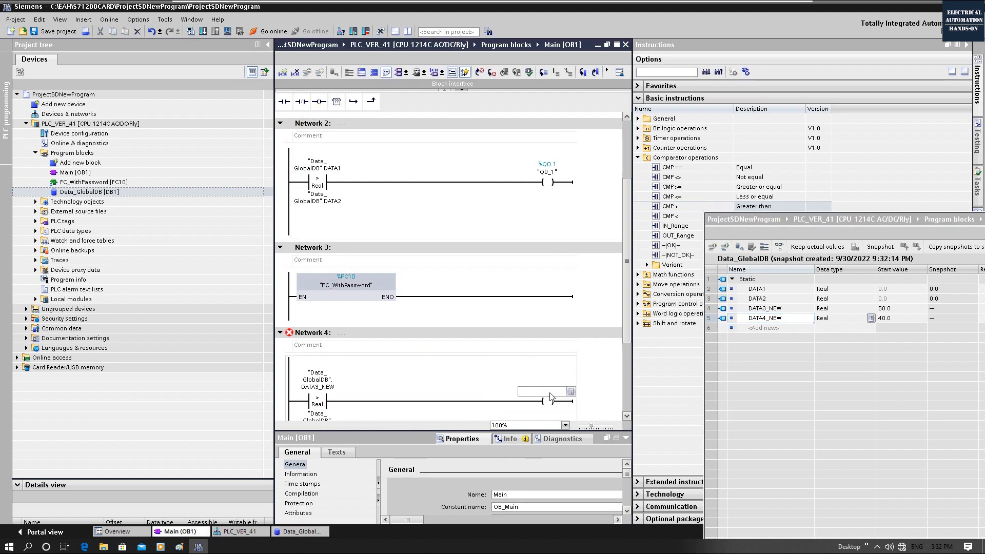
pyautogui.write('Q0.7')
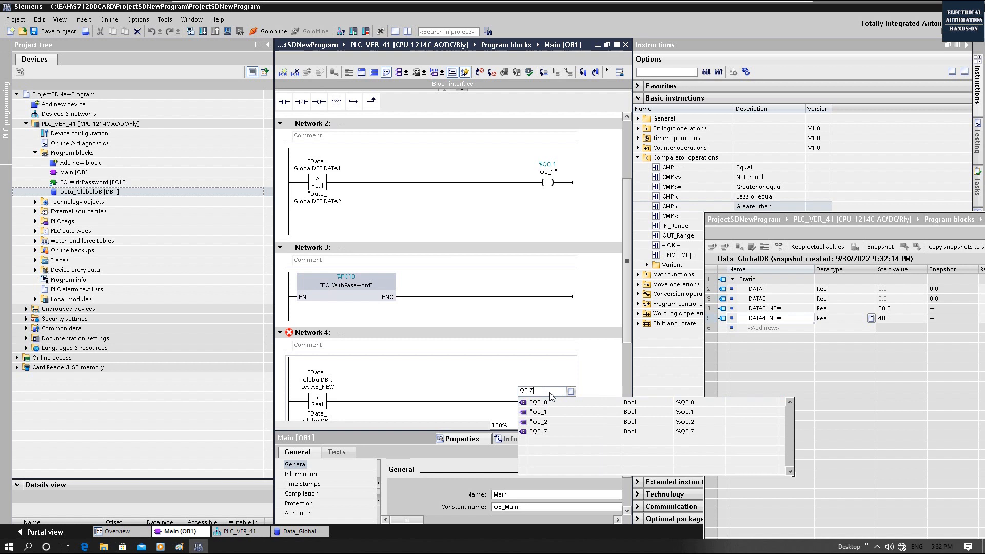
pyautogui.press('Return')
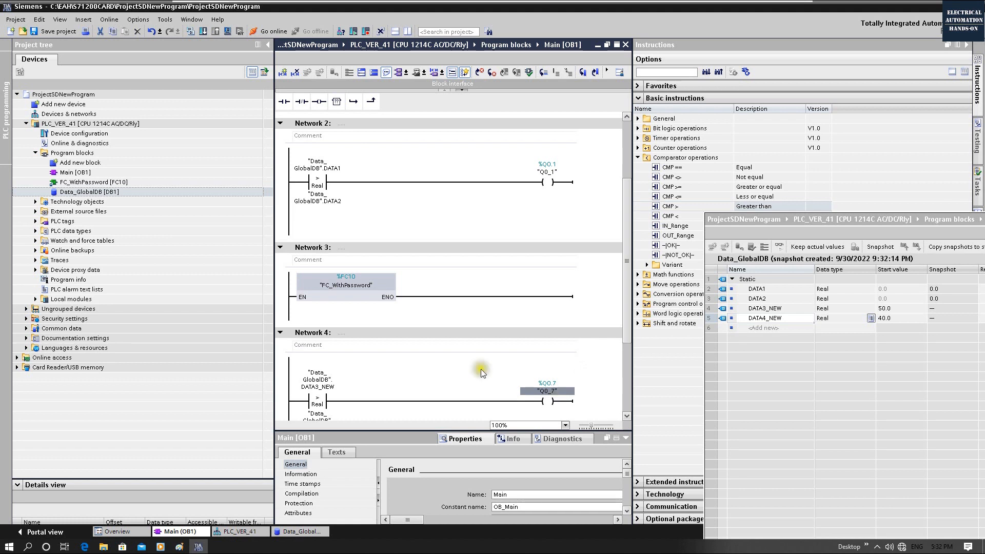
# Step: Title Network 4 "New Program, Deliver via Memory Card" and save the project
pyautogui.click(380, 338)
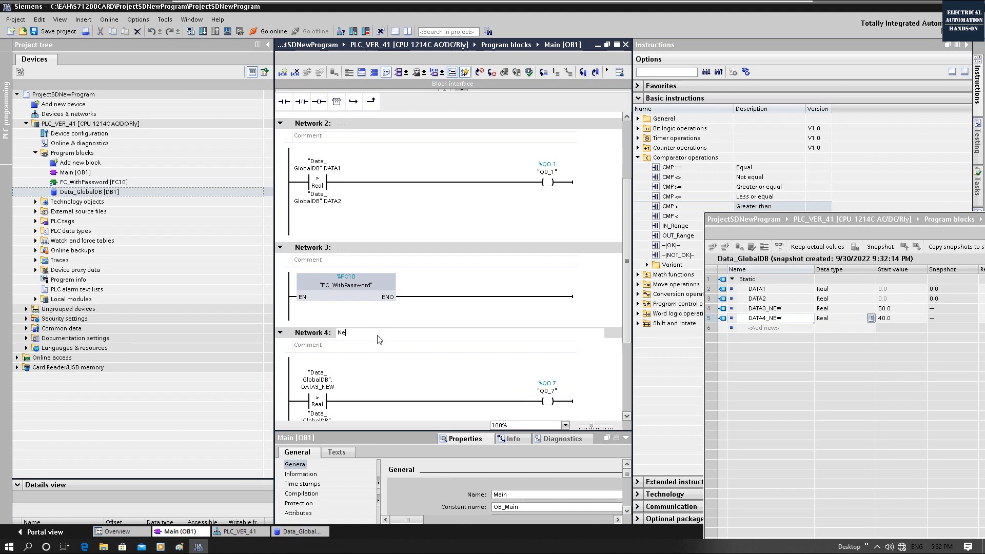
pyautogui.write('New Program, Deliver via Memory Card')
pyautogui.click(419, 358)
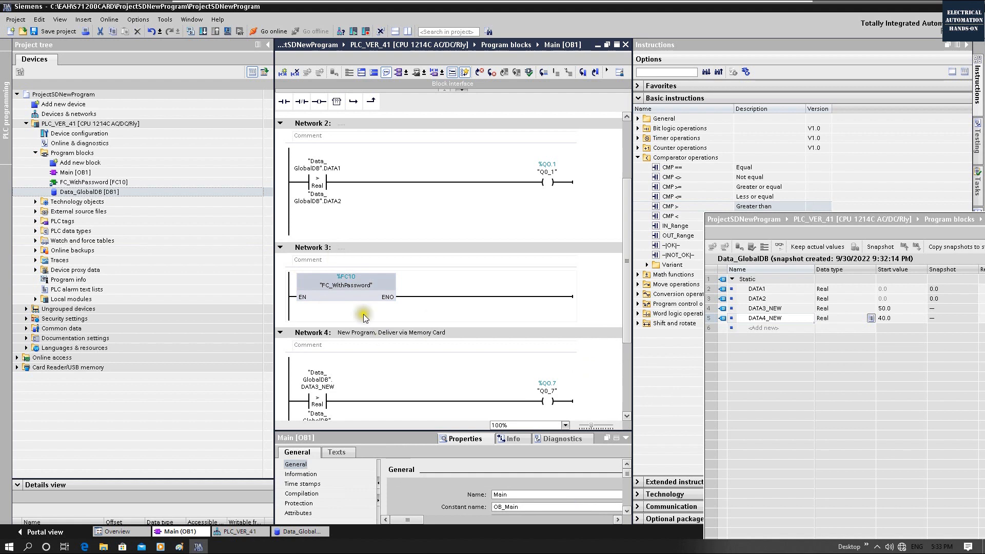
pyautogui.click(54, 31)
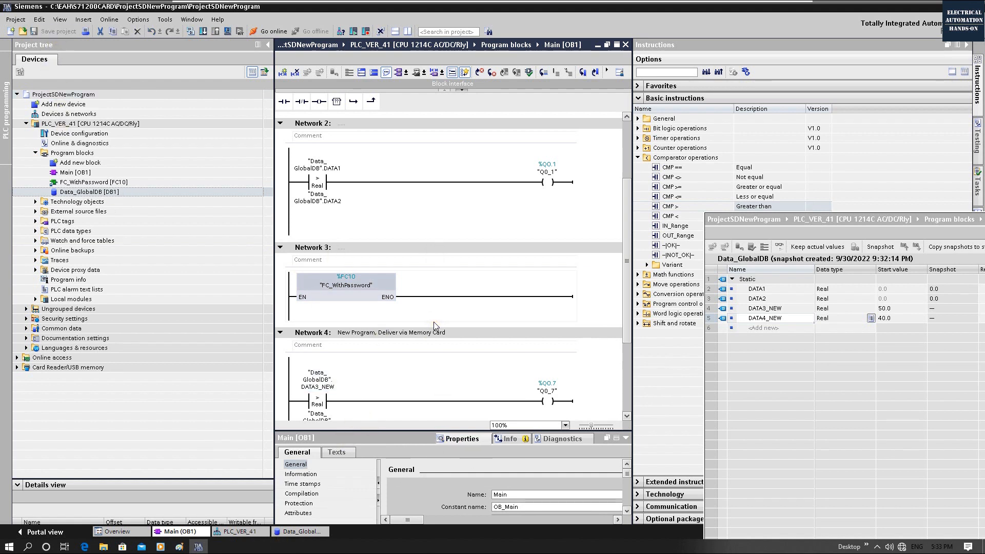
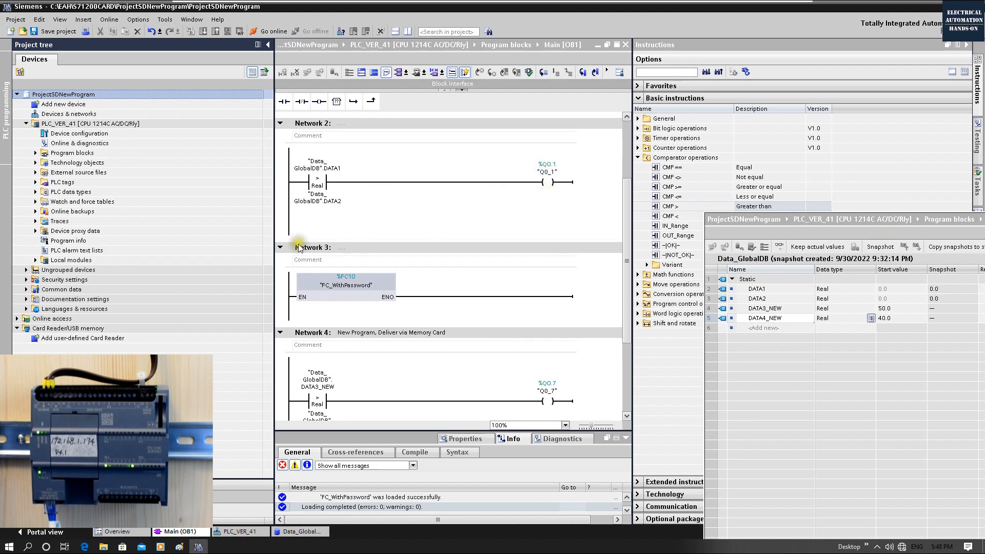
# Step: Go online with PLC_VER_41, monitor Main [OB1], and examine the comparison rungs in Networks 4 and 2
pyautogui.click(296, 31)
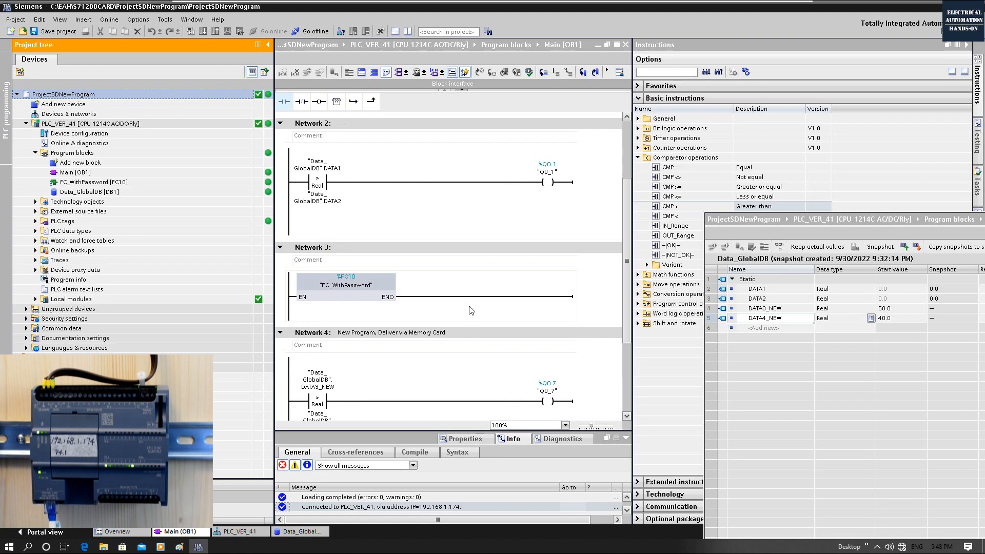
pyautogui.click(623, 72)
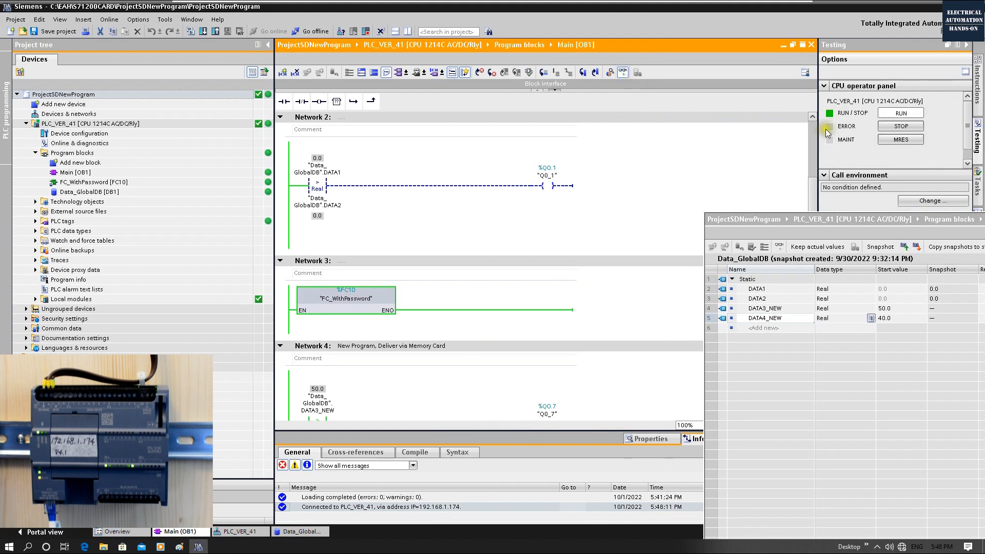
pyautogui.scroll(-3, 593, 225)
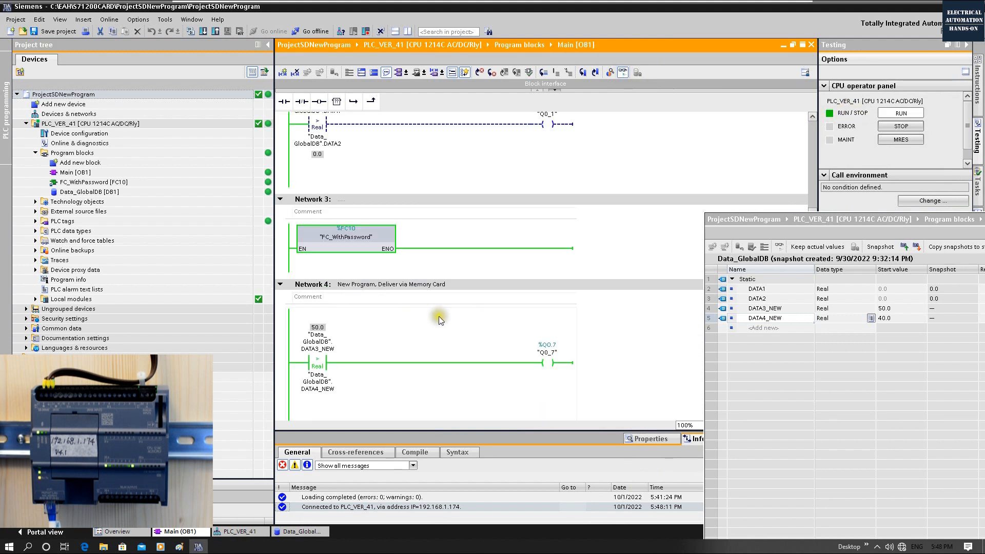
pyautogui.click(553, 364)
pyautogui.scroll(2, 549, 360)
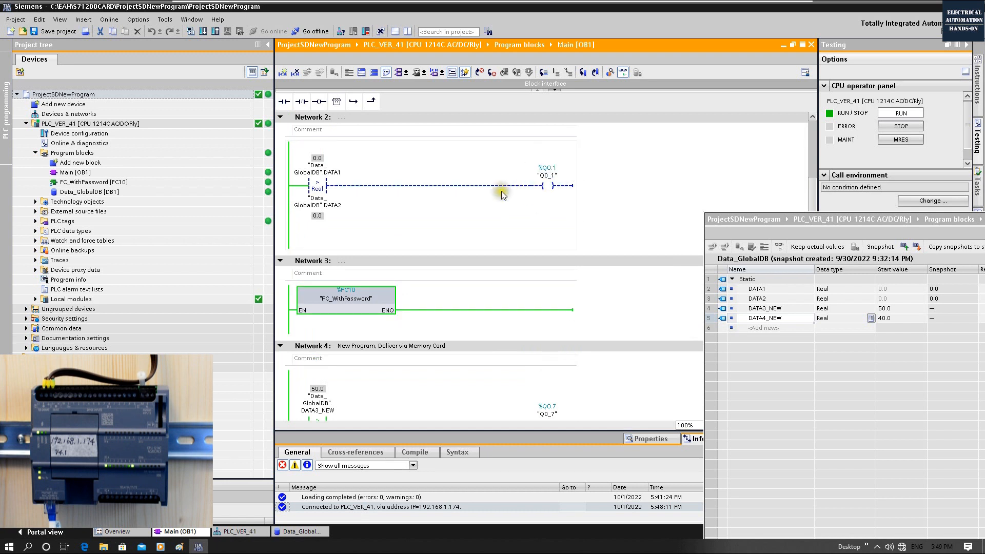
pyautogui.scroll(2, 526, 198)
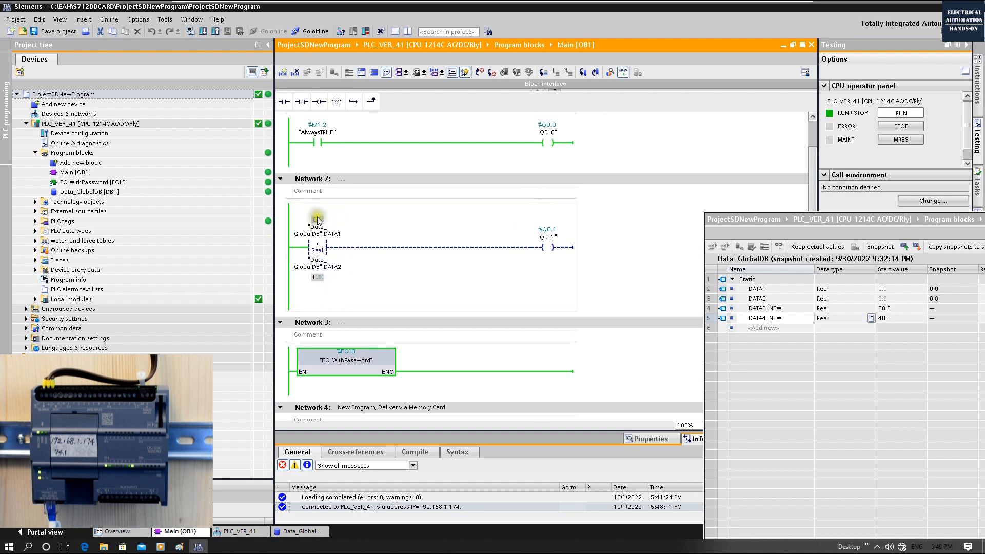
# Step: Reposition the floating Data_GlobalDB editor and monitor its values alongside the networks of Main [OB1]
pyautogui.moveTo(907, 220); pyautogui.dragTo(733, 196)
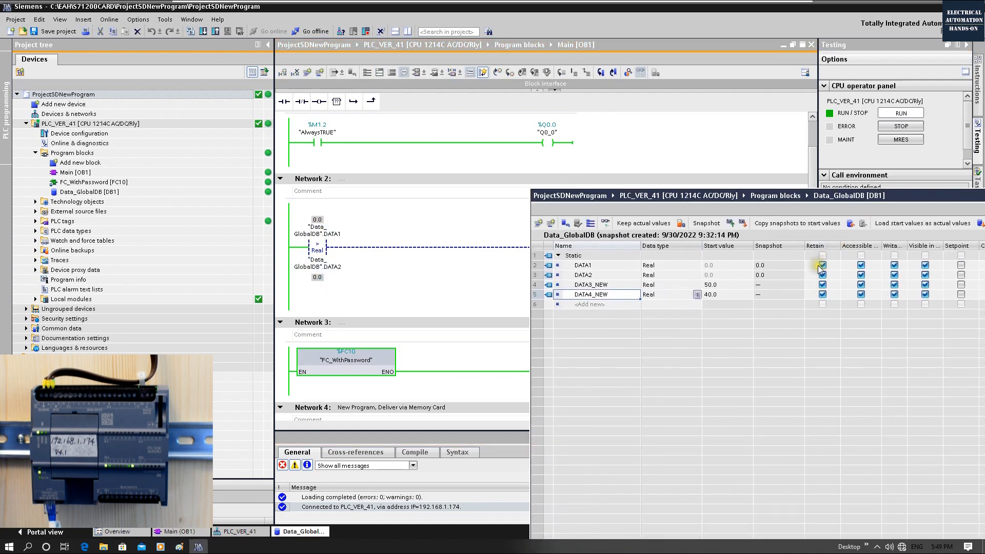
pyautogui.moveTo(562, 210); pyautogui.dragTo(603, 287)
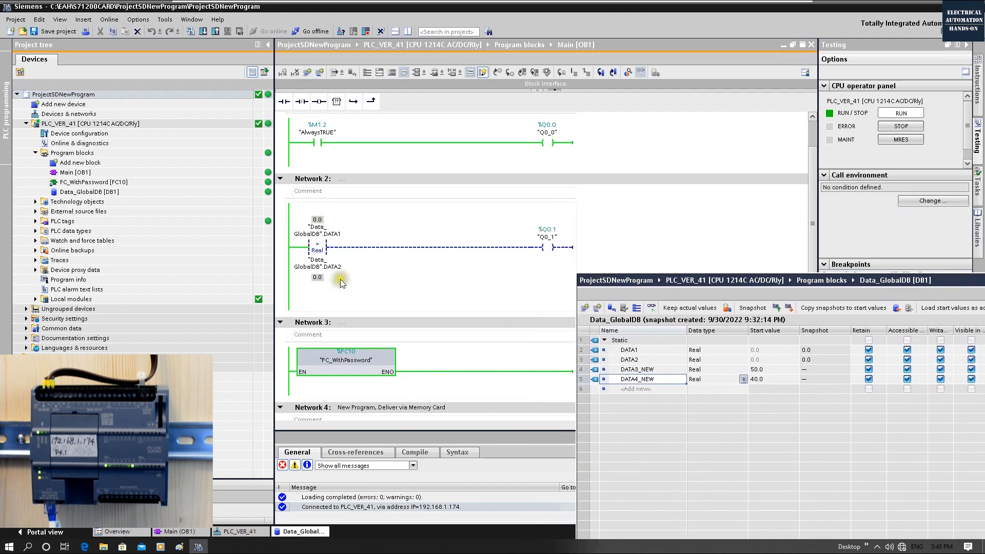
pyautogui.click(321, 233)
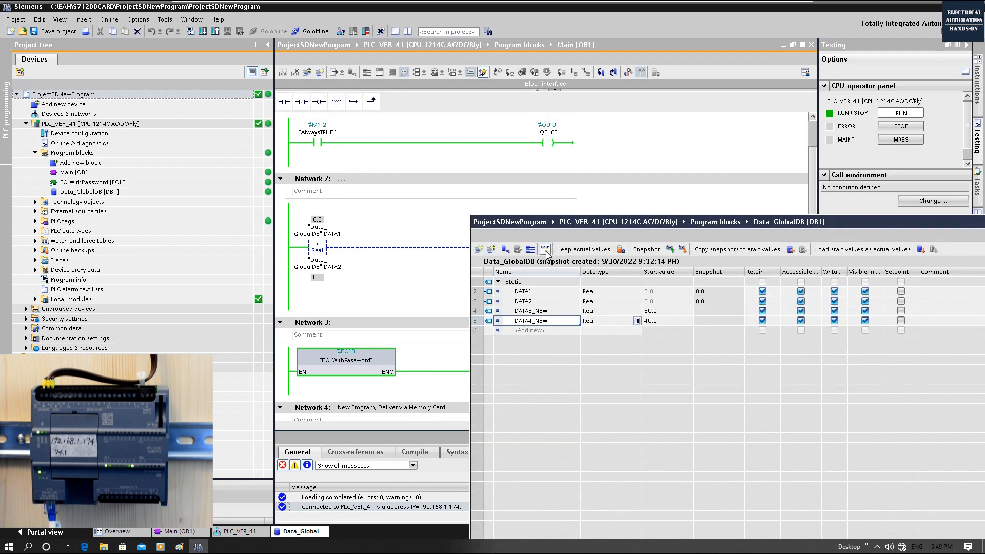
pyautogui.click(546, 251)
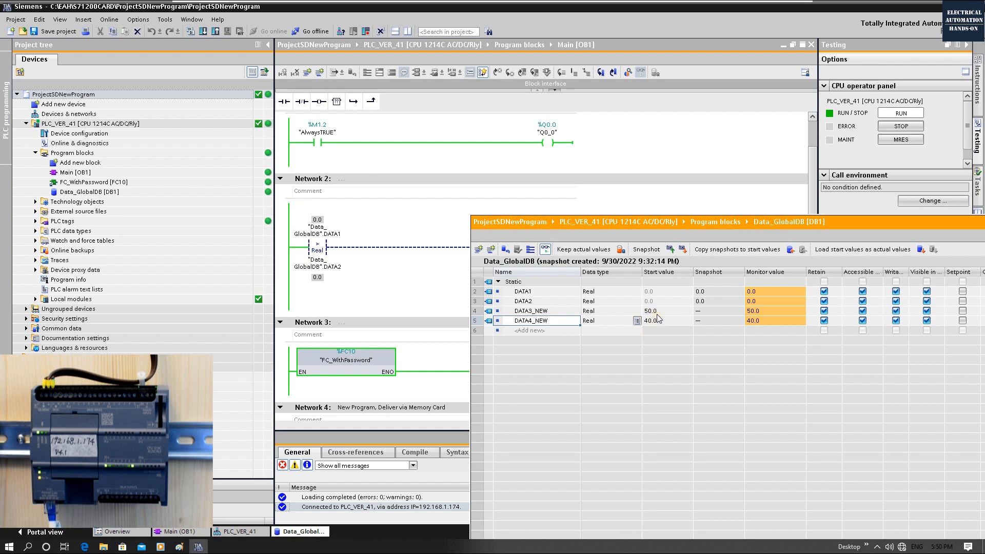
pyautogui.click(368, 360)
pyautogui.scroll(-3, 367, 361)
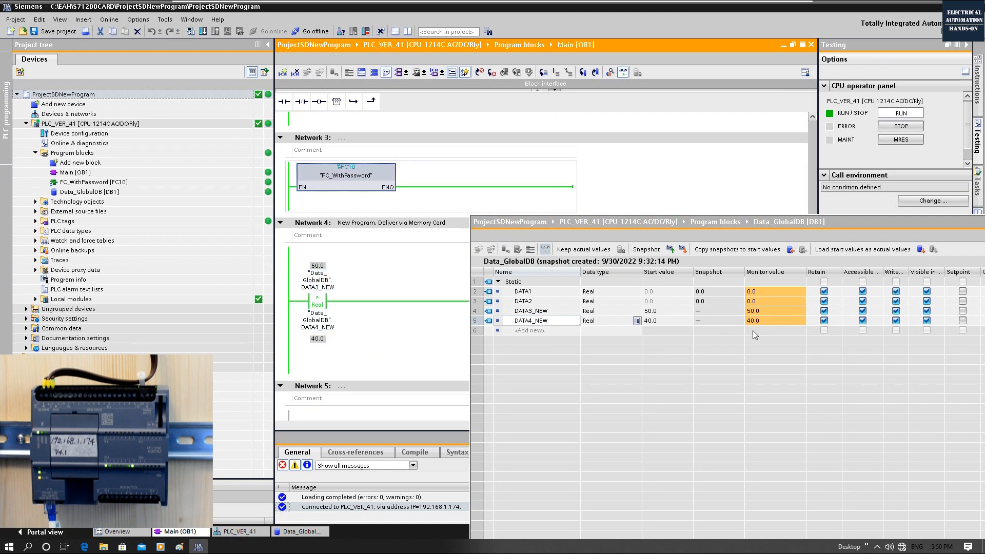
# Step: Compare the DATA1 and DATA2 monitor values in Data_GlobalDB with the Network 2 comparison, keeping its Q0.1 coil uncovered
pyautogui.click(527, 292)
pyautogui.click(532, 301)
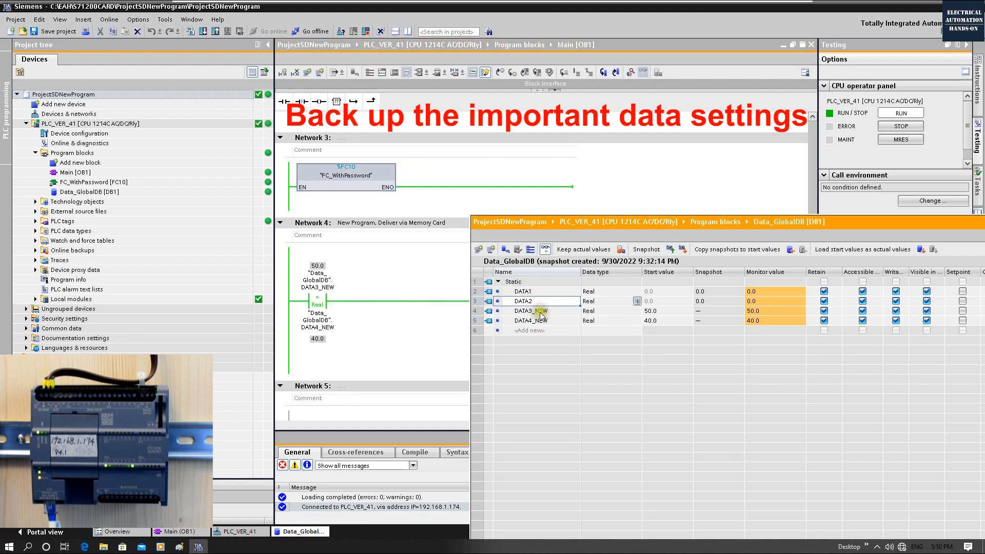
pyautogui.click(414, 334)
pyautogui.scroll(5, 415, 337)
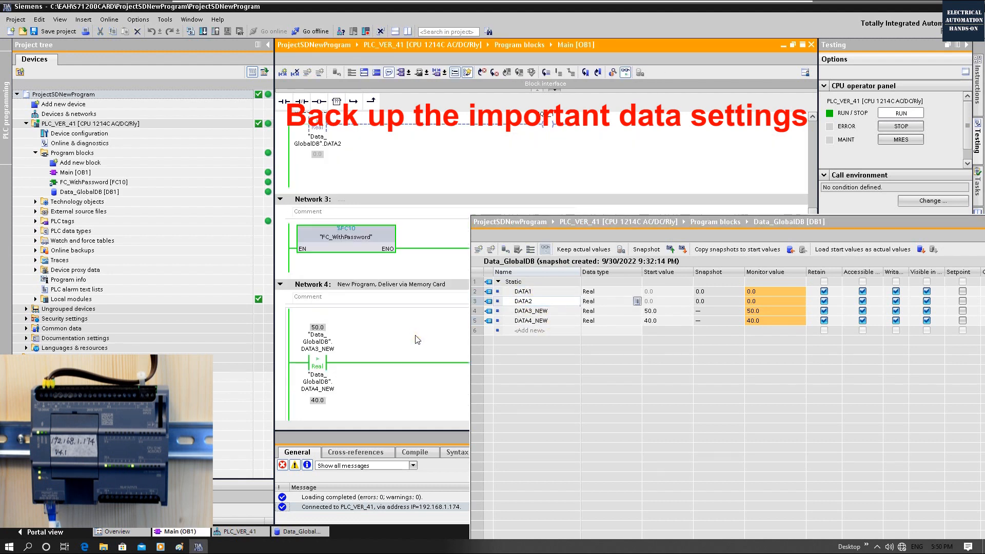
pyautogui.scroll(-2, 415, 338)
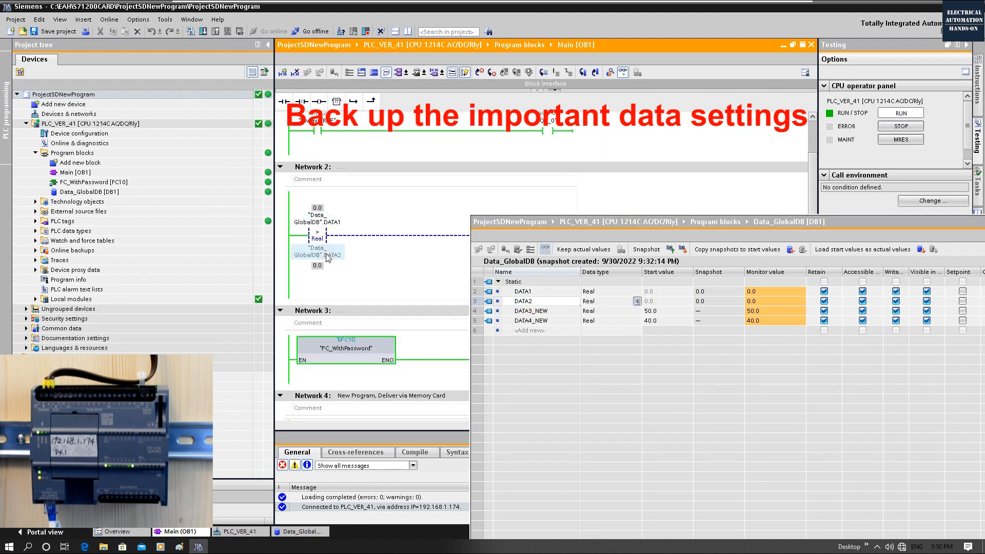
pyautogui.moveTo(495, 221); pyautogui.dragTo(537, 273)
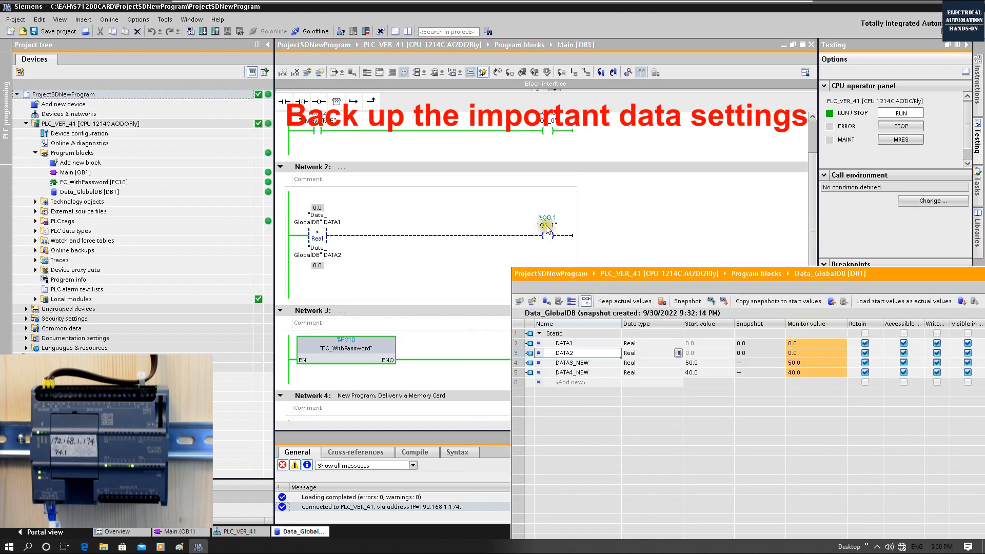
pyautogui.moveTo(660, 274); pyautogui.dragTo(602, 263)
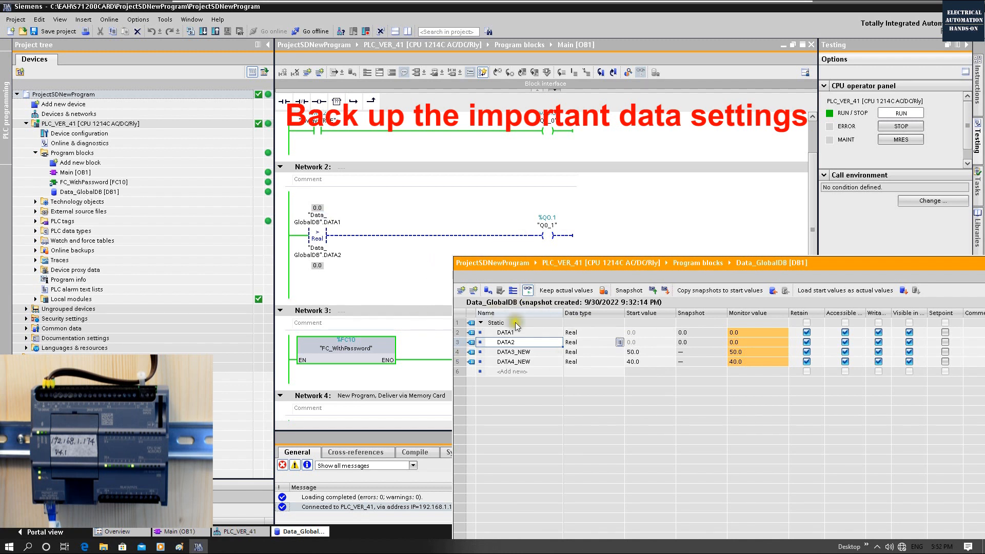
# Step: Go offline, set the start values of DATA1 to 20.0 and DATA2 to 10.0 in Data_GlobalDB, and save the project
pyautogui.click(643, 334)
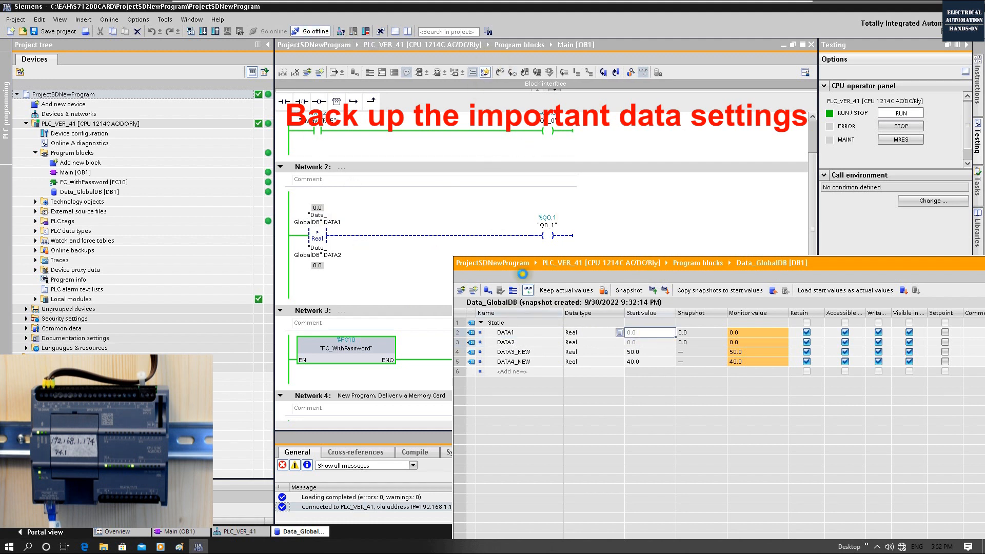
pyautogui.hotkey('ctrl', 'm')
pyautogui.click(654, 332)
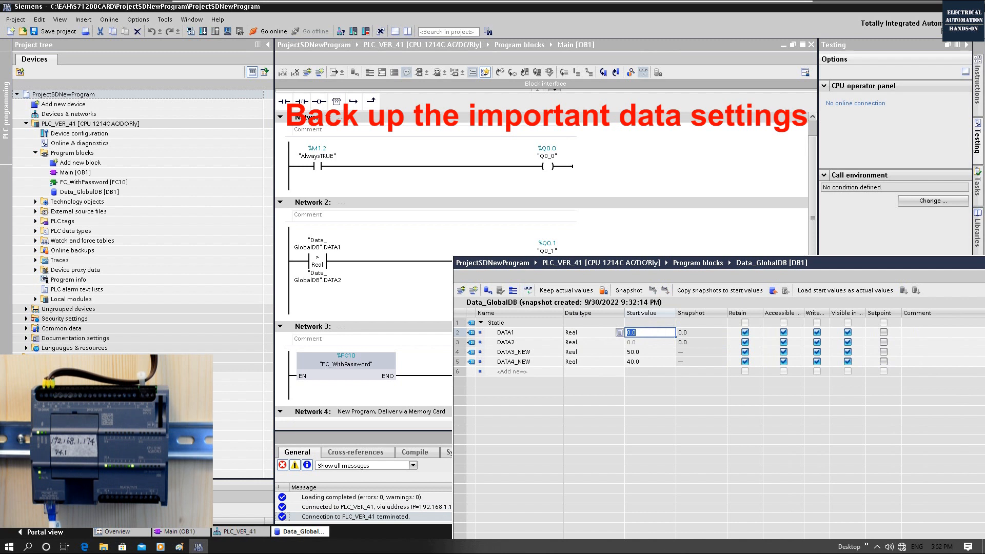
pyautogui.write('20.0')
pyautogui.click(646, 344)
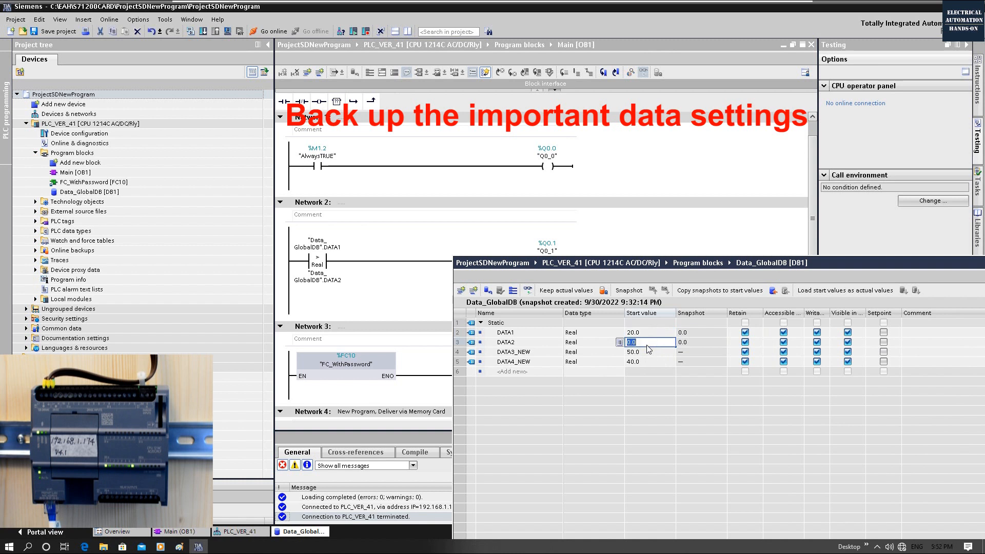
pyautogui.write('10')
pyautogui.press('Return')
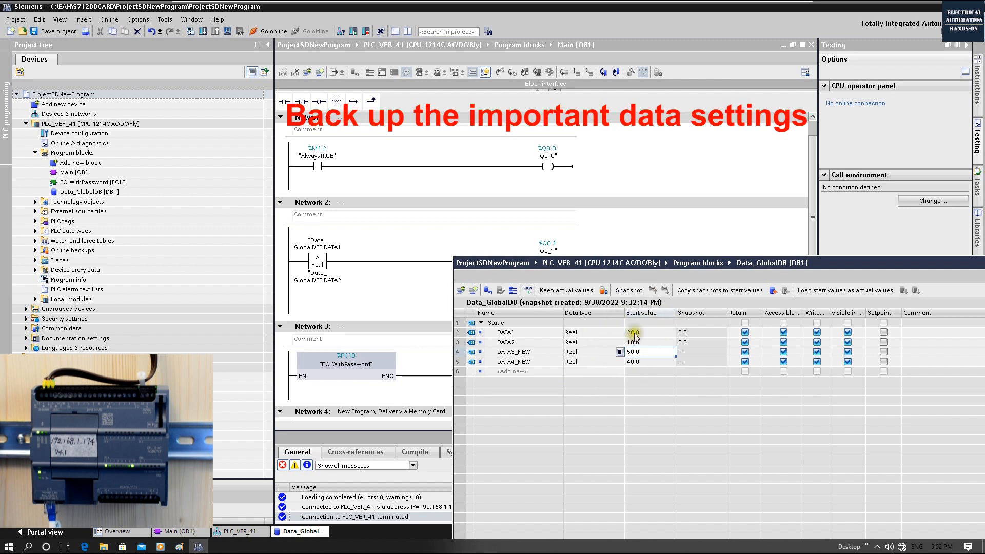
pyautogui.hotkey('ctrl', 's')
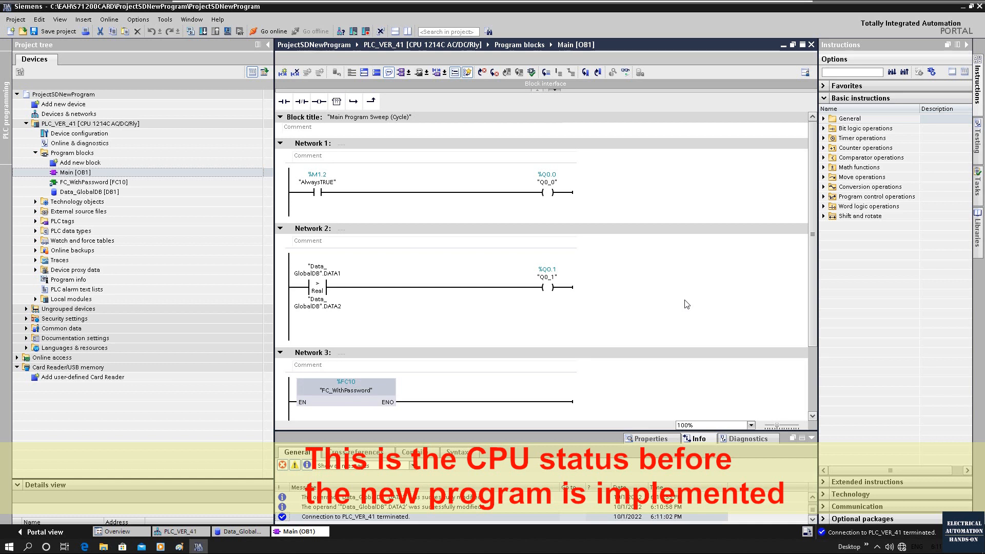
# Step: Go online with PLC_VER_41 and monitor the values in Data_GlobalDB and the networks of Main [OB1]
pyautogui.click(269, 31)
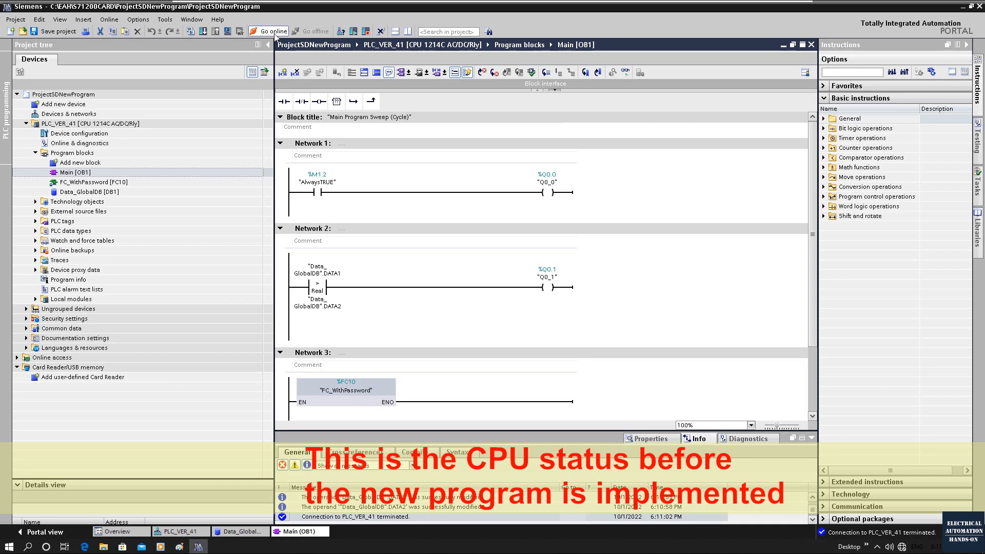
pyautogui.doubleClick(87, 194)
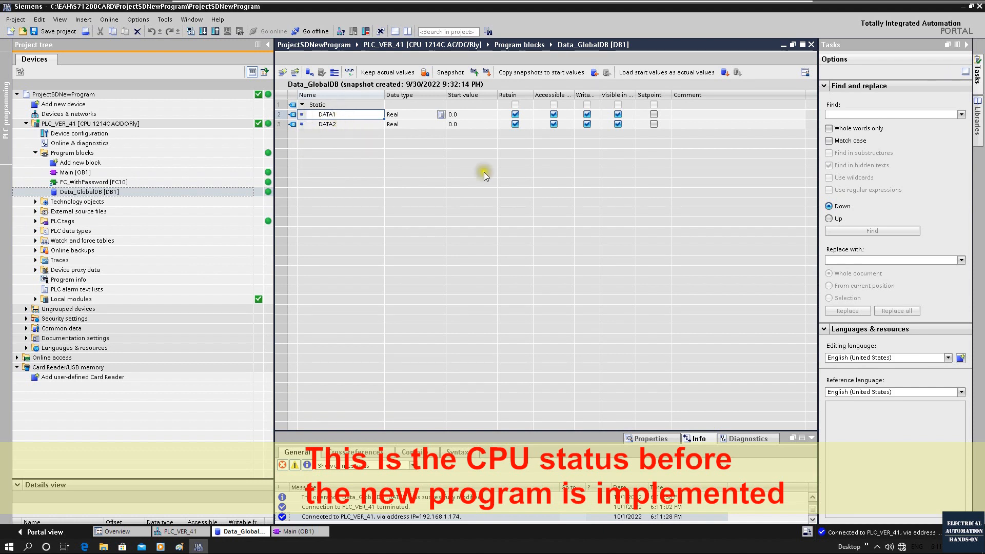
pyautogui.click(350, 73)
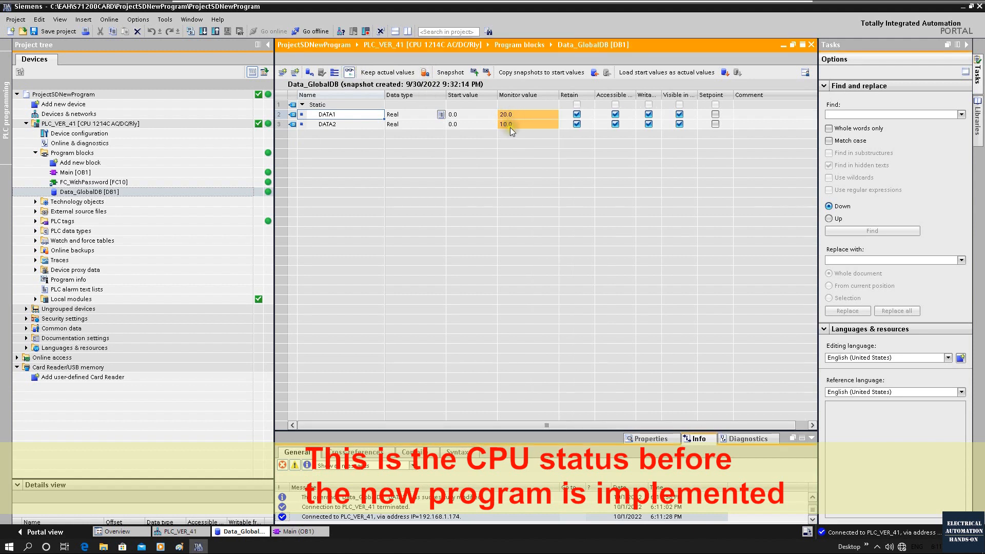
pyautogui.click(811, 46)
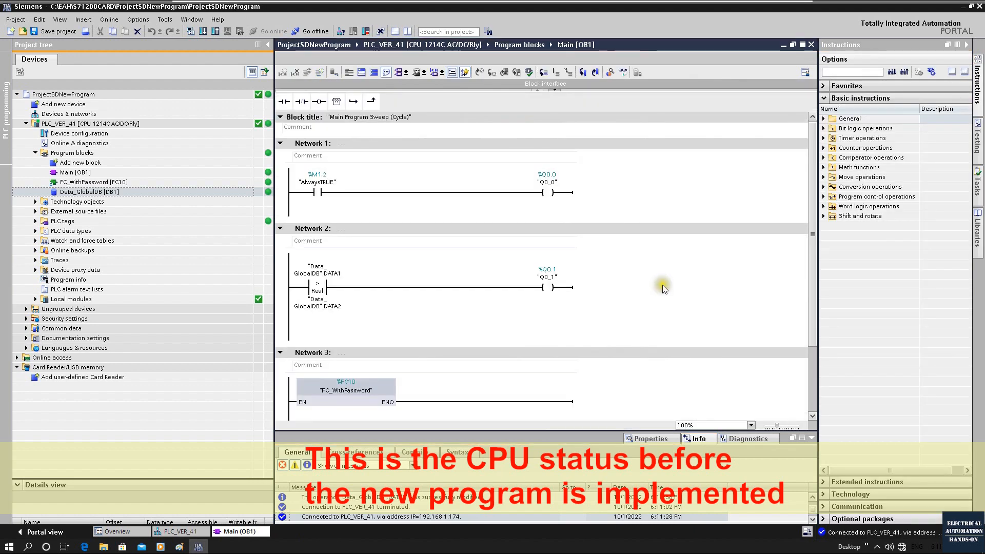
pyautogui.click(624, 73)
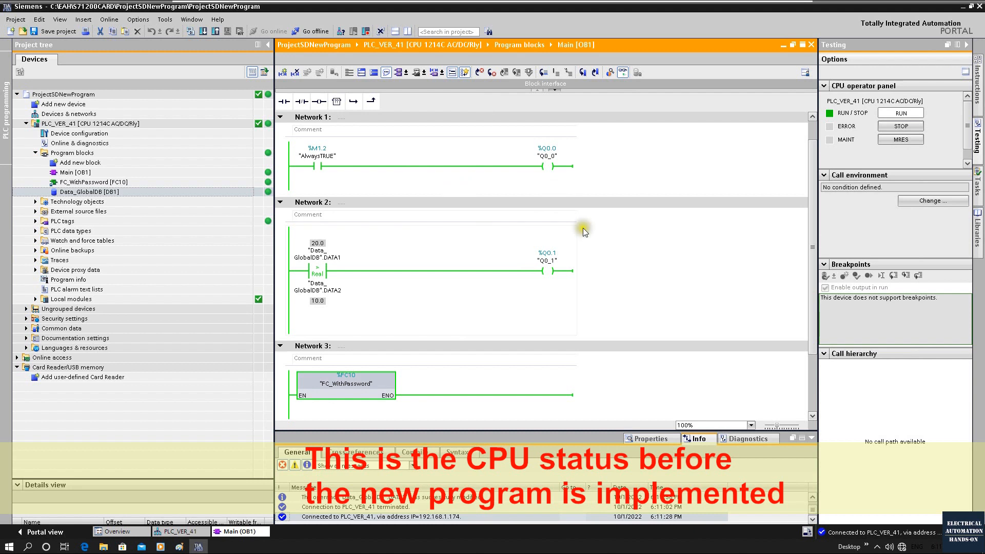
pyautogui.scroll(2, 564, 181)
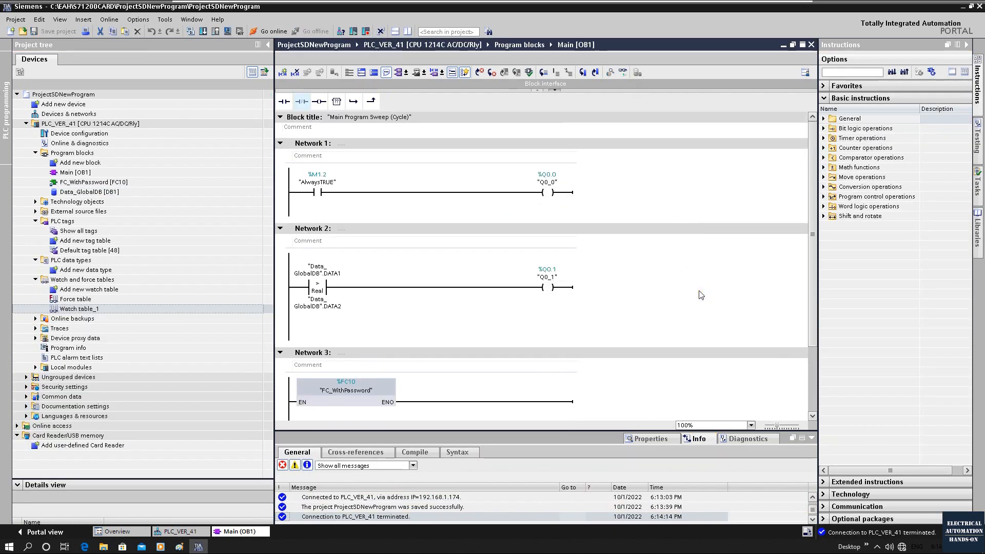
# Step: Open Data_GlobalDB and set the start values of DATA1 to 20.0 and DATA2 to 10.0
pyautogui.doubleClick(115, 194)
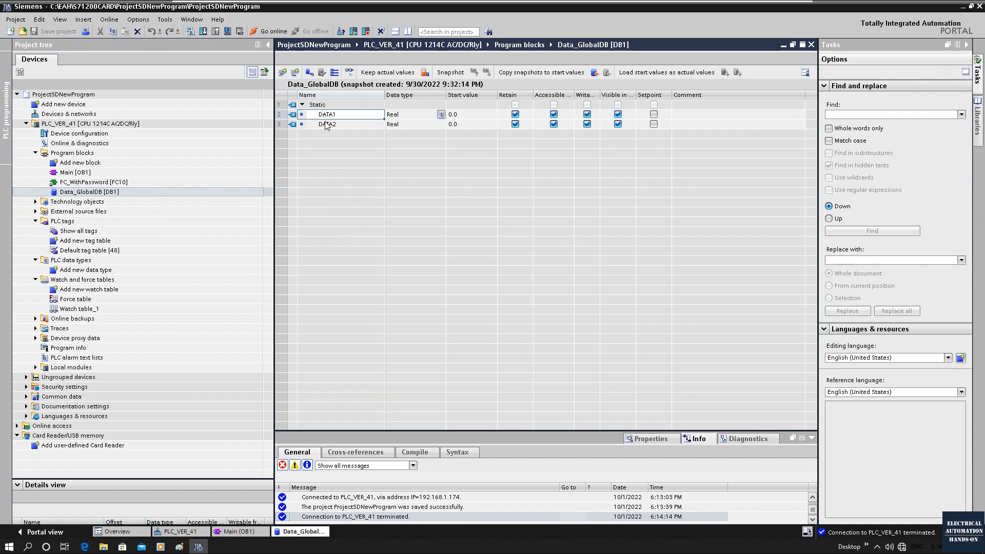
pyautogui.doubleClick(467, 115)
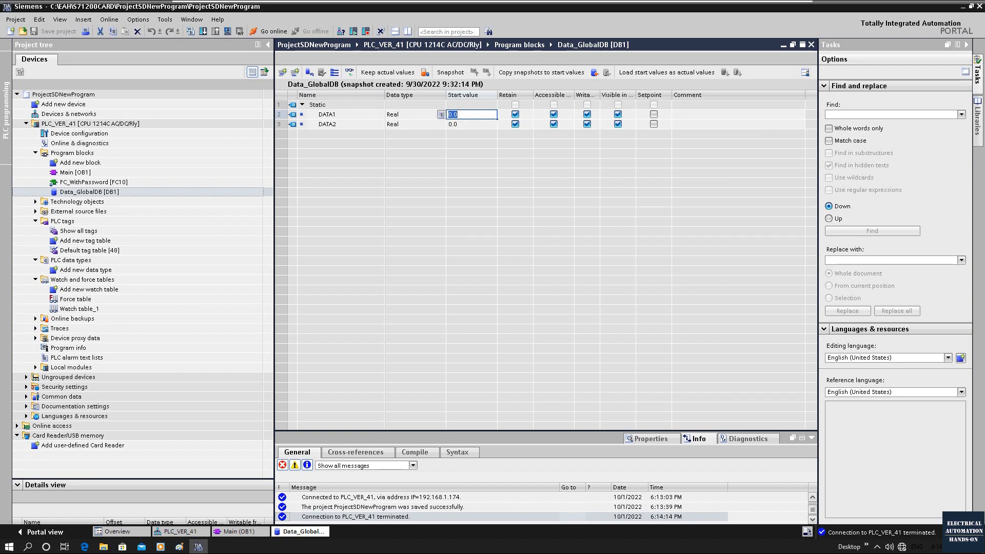
pyautogui.write('20.0')
pyautogui.press('Return')
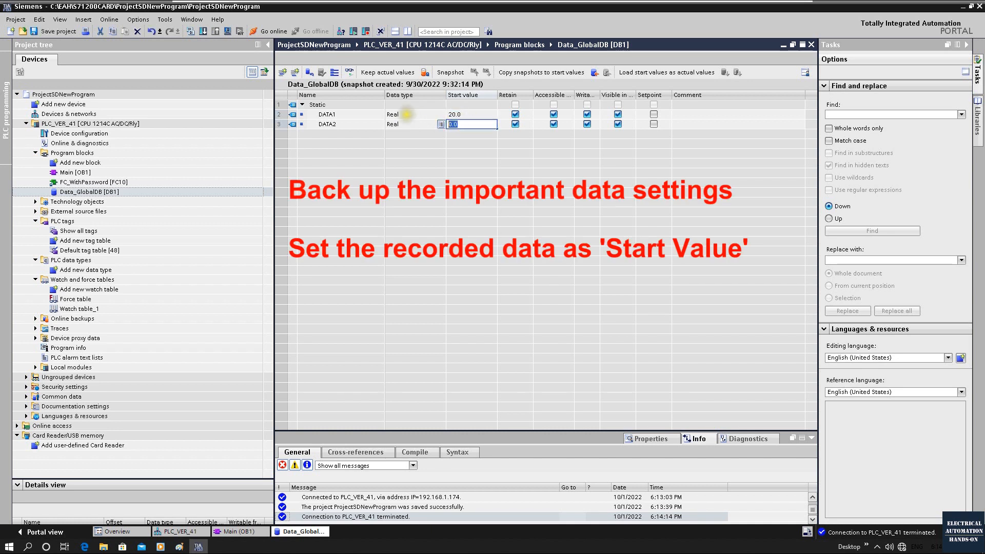
pyautogui.write('10.0')
pyautogui.press('Return')
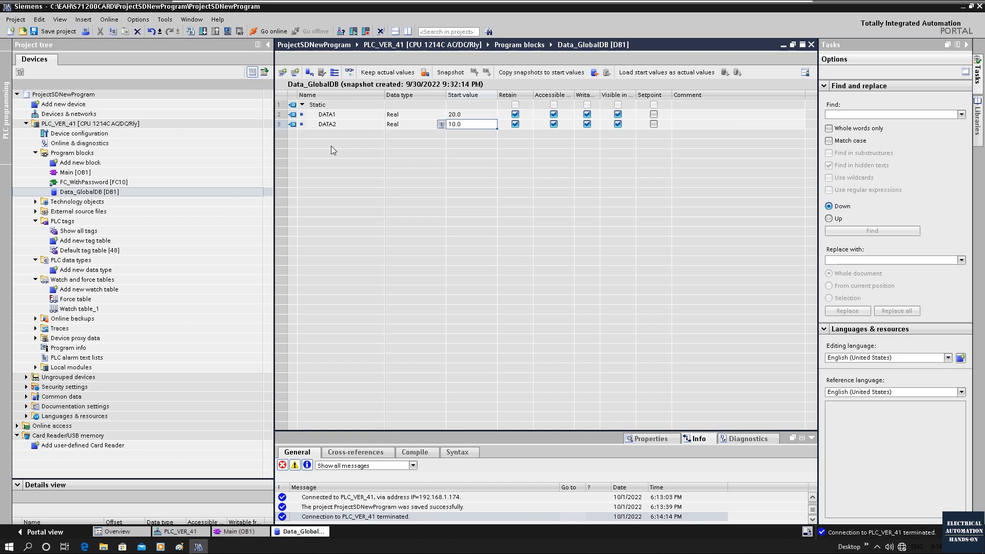
# Step: Add a new variable row below DATA2 in Data_GlobalDB and name it DATA3_NEW
pyautogui.click(283, 124)
pyautogui.rightClick(283, 124)
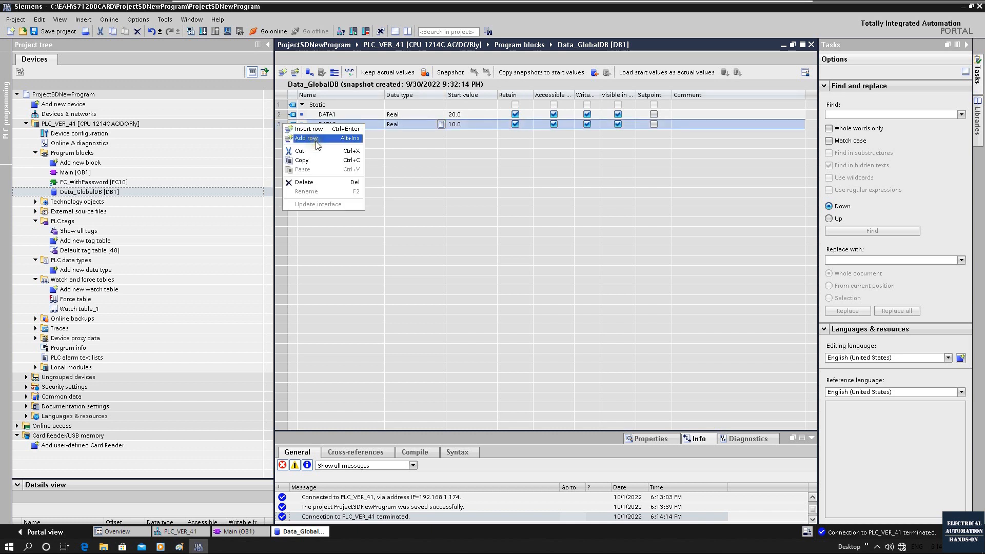
pyautogui.click(316, 138)
pyautogui.rightClick(288, 134)
pyautogui.click(322, 149)
pyautogui.click(343, 134)
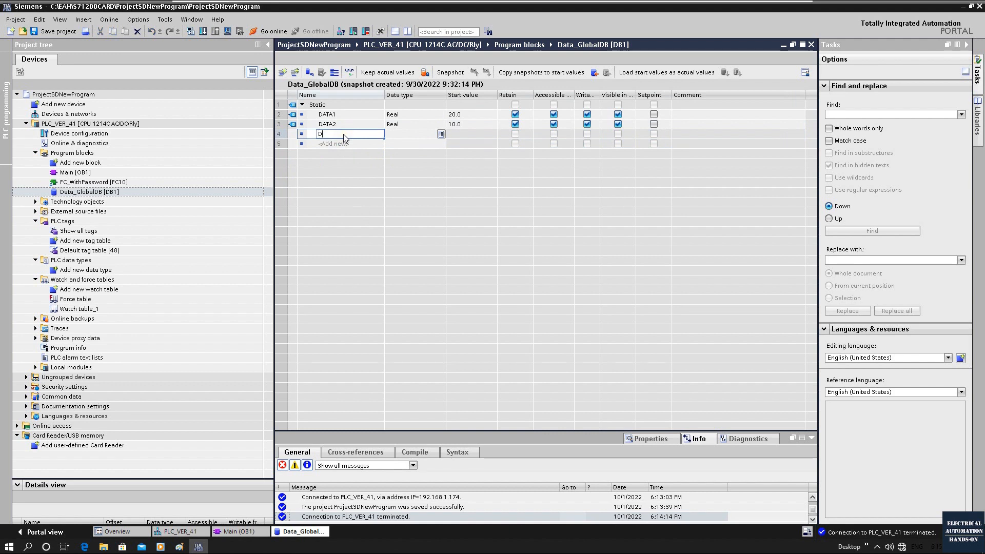
pyautogui.write('DATA3_NEW')
pyautogui.press('Return')
# Step: Add another variable named DATA4_NEW below DATA3_NEW in Data_GlobalDB
pyautogui.click(339, 143)
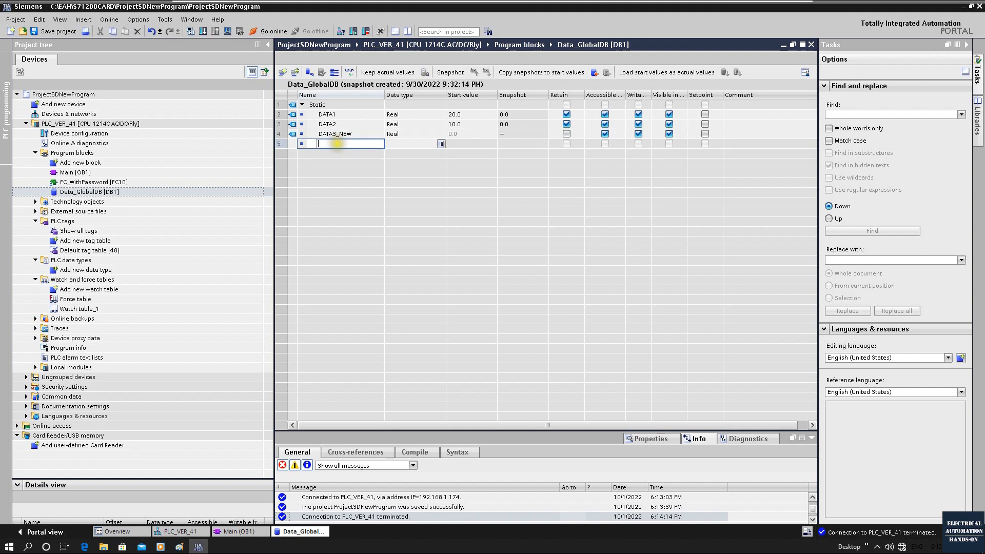
pyautogui.write('DATA4_NEW')
pyautogui.press('Return')
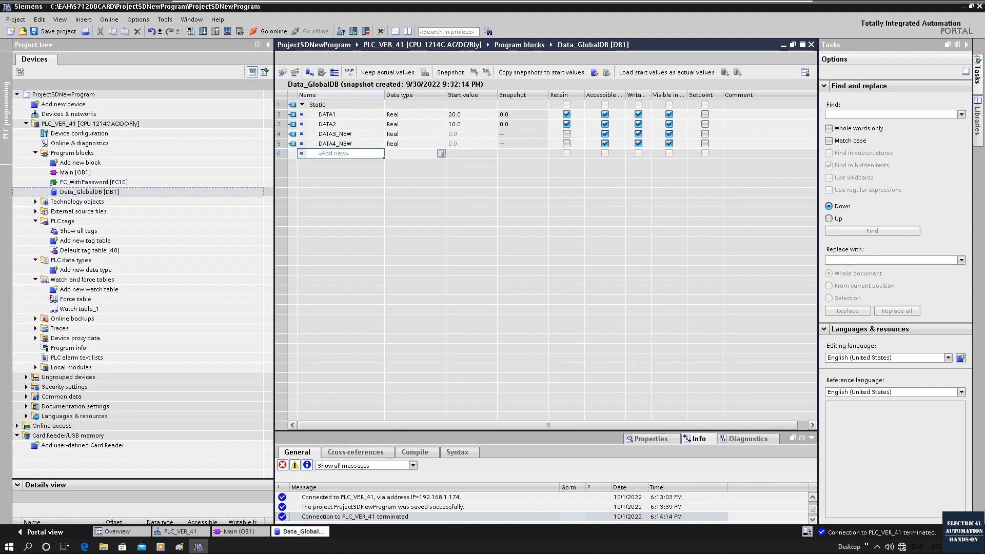
# Step: Set the start value of DATA3_NEW to 50.0
pyautogui.click(469, 133)
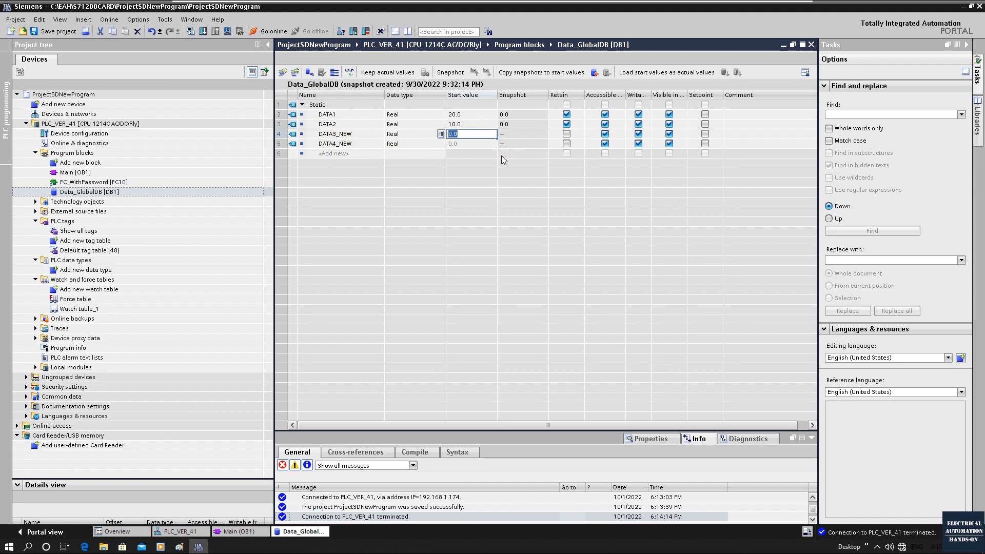
pyautogui.write('50.0')
pyautogui.press('Return')
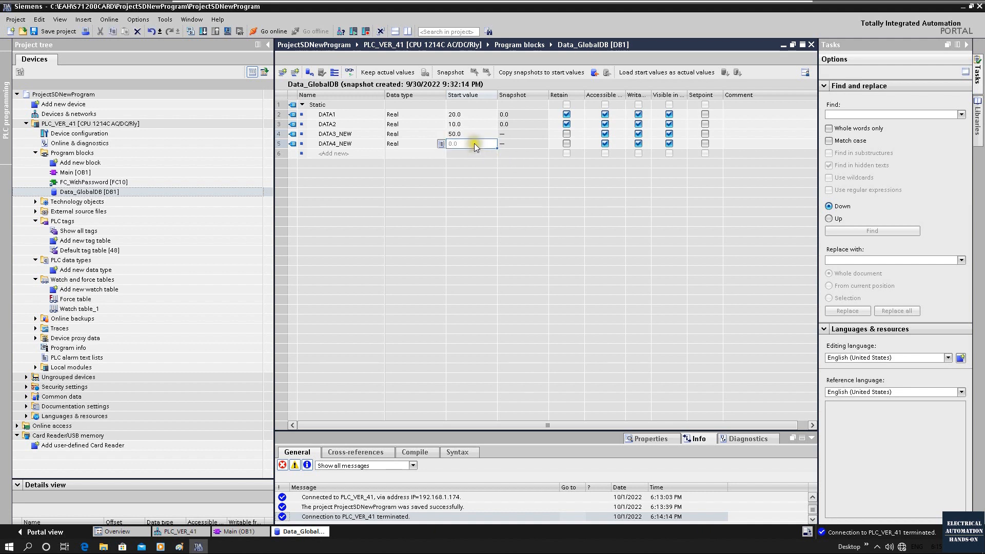
# Step: Set the start value of DATA4_NEW to 40.0 and enable Retain for DATA3_NEW and DATA4_NEW
pyautogui.write('40')
pyautogui.press('Return')
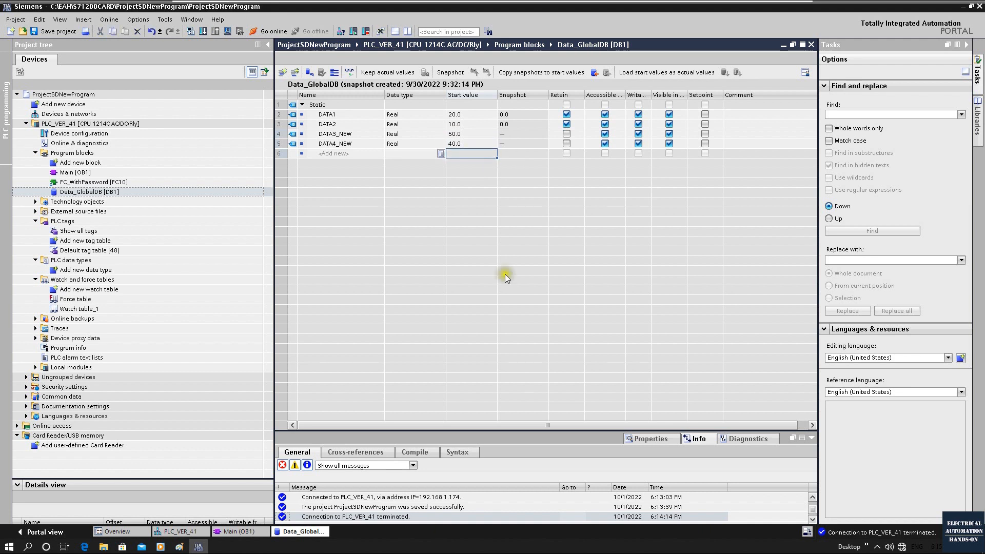
pyautogui.click(567, 143)
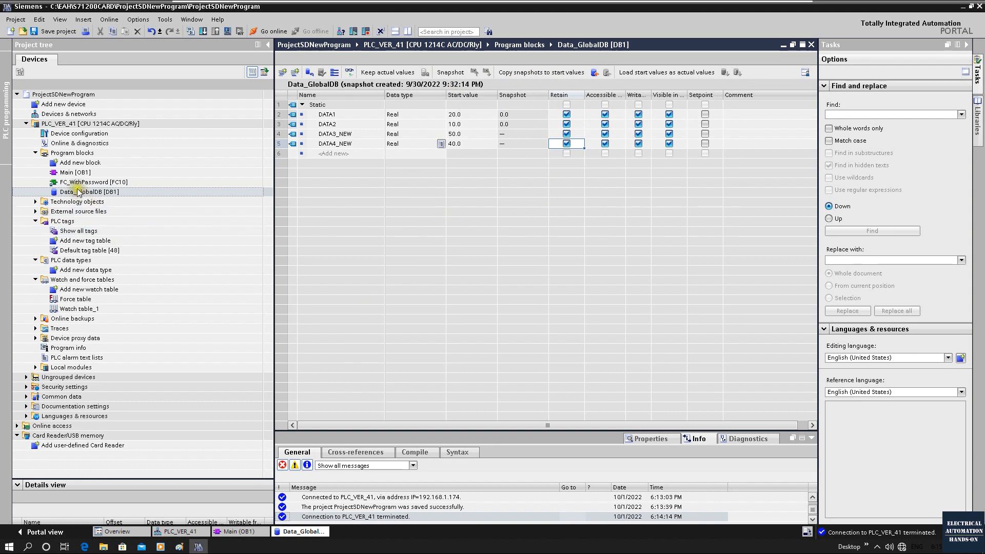
# Step: In Main [OB1], add the "New Program, Deliver via Memory Card" network after Network 4, comparing DATA3_NEW > DATA4_NEW to drive Q0_7
pyautogui.doubleClick(75, 173)
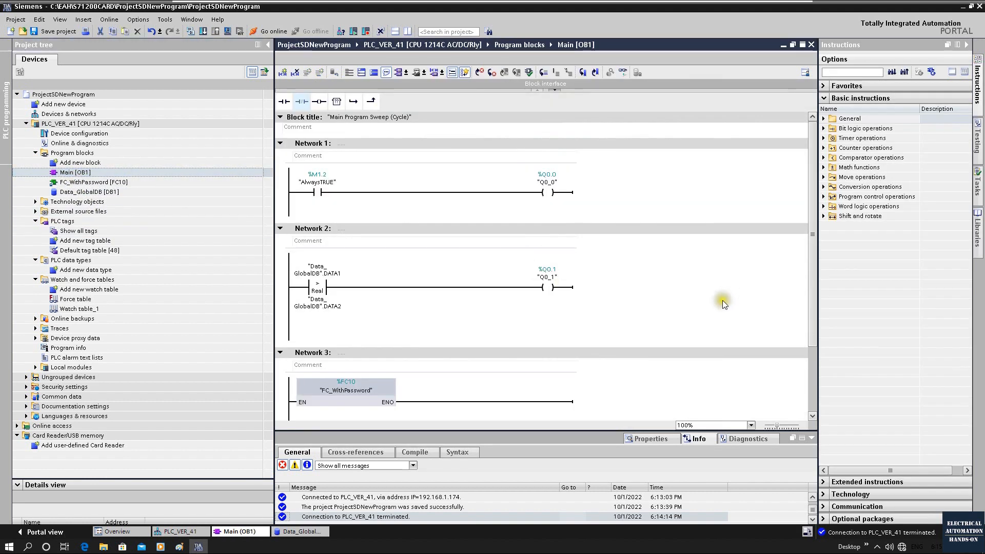
pyautogui.scroll(-3, 722, 298)
pyautogui.click(313, 351)
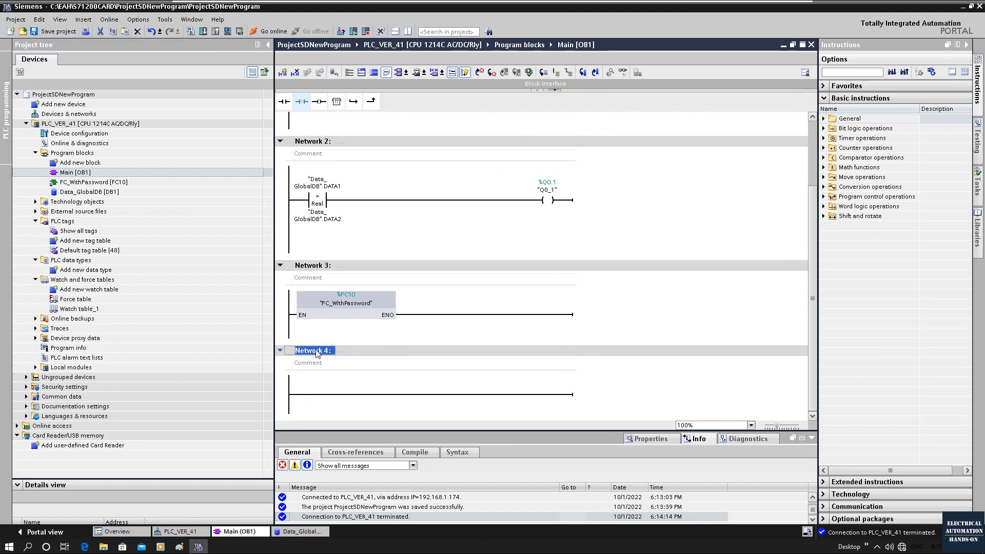
pyautogui.rightClick(315, 350)
pyautogui.click(354, 386)
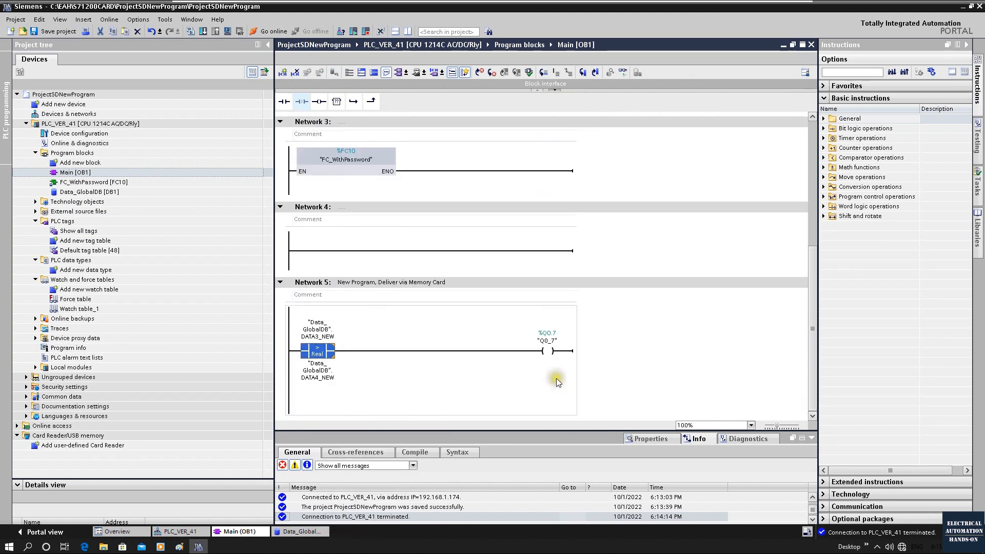
# Step: Delete the empty Network 4 above the new comparison network in Main [OB1]
pyautogui.click(306, 208)
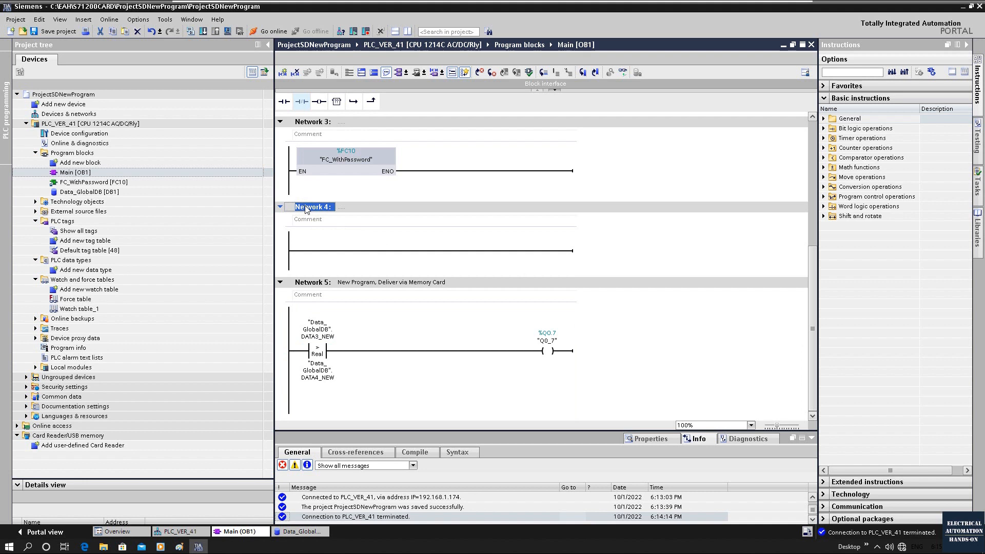
pyautogui.press('Delete')
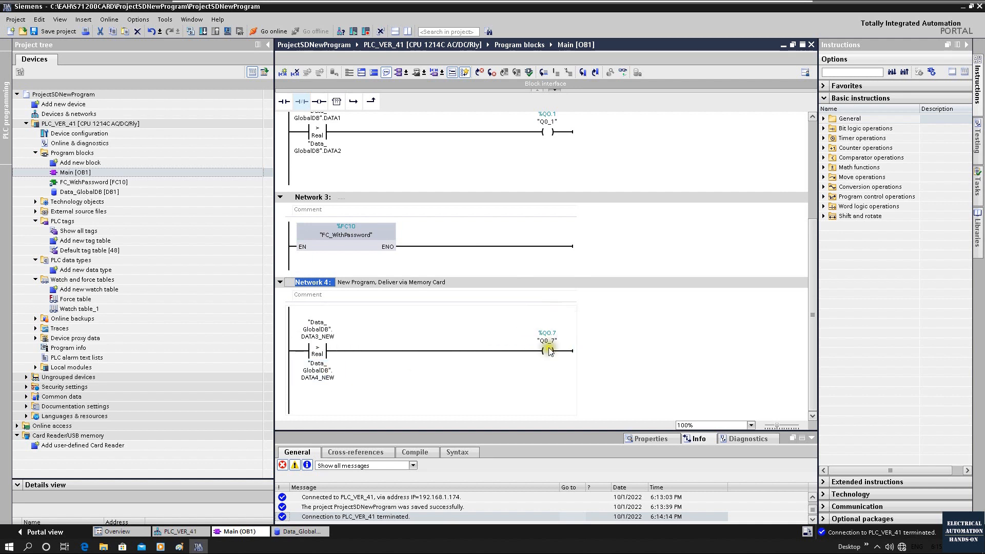
pyautogui.click(667, 266)
pyautogui.scroll(2, 374, 220)
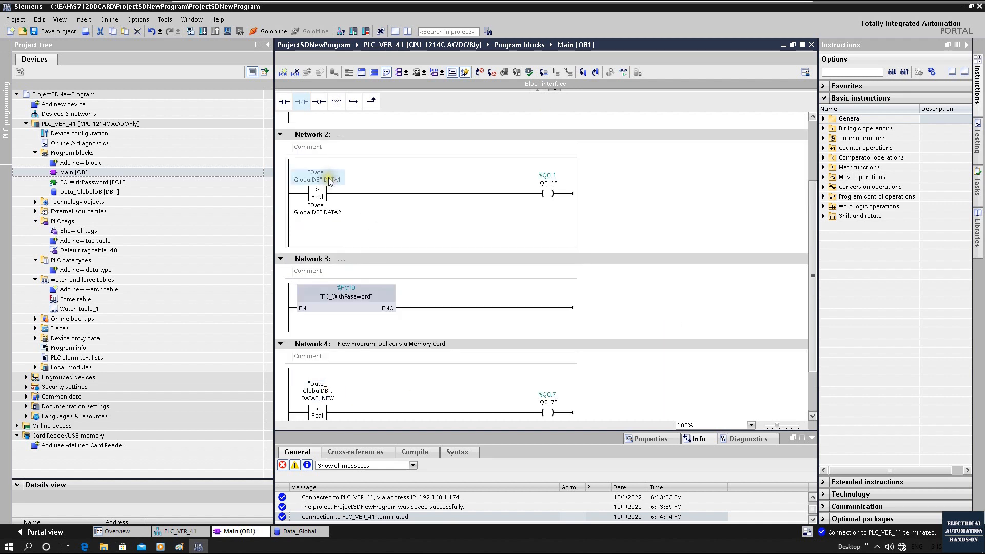
# Step: Float the Data_GlobalDB editor beside the Main [OB1] networks and save the project
pyautogui.doubleClick(90, 192)
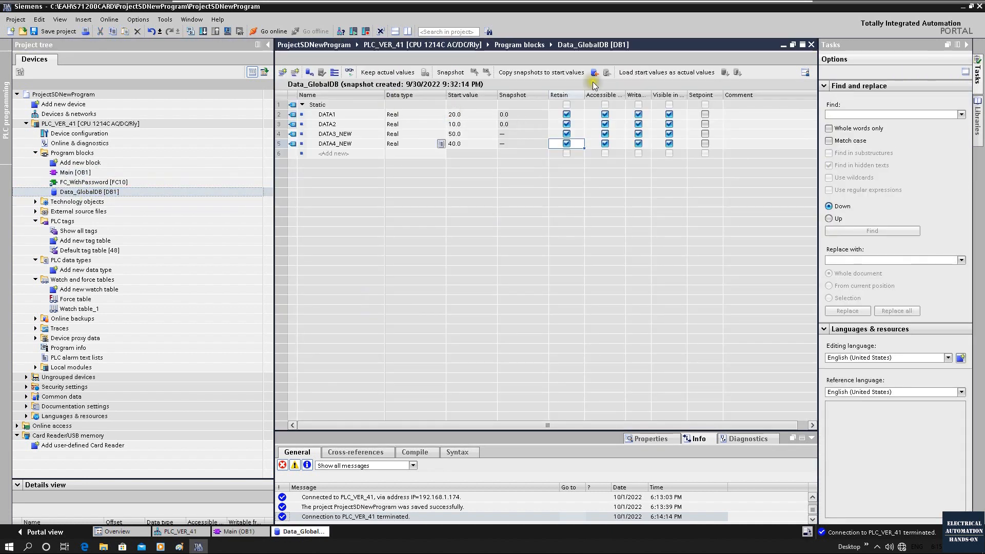
pyautogui.click(794, 45)
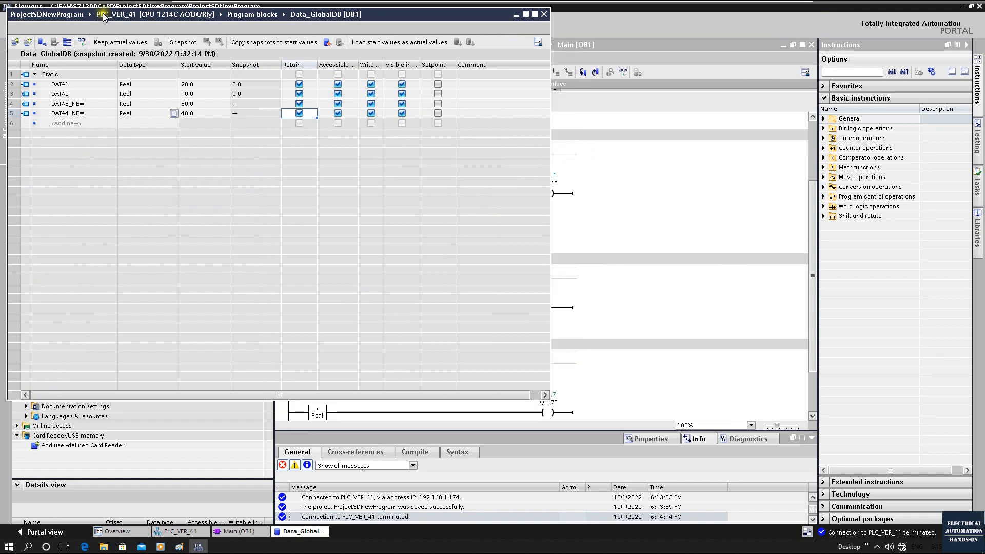
pyautogui.moveTo(160, 33); pyautogui.dragTo(684, 204)
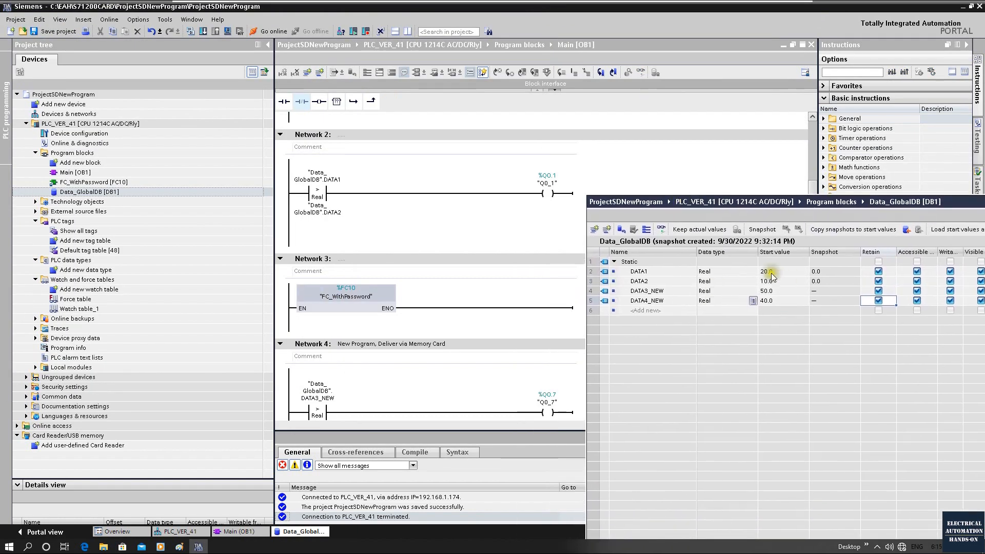
pyautogui.click(548, 194)
pyautogui.click(59, 32)
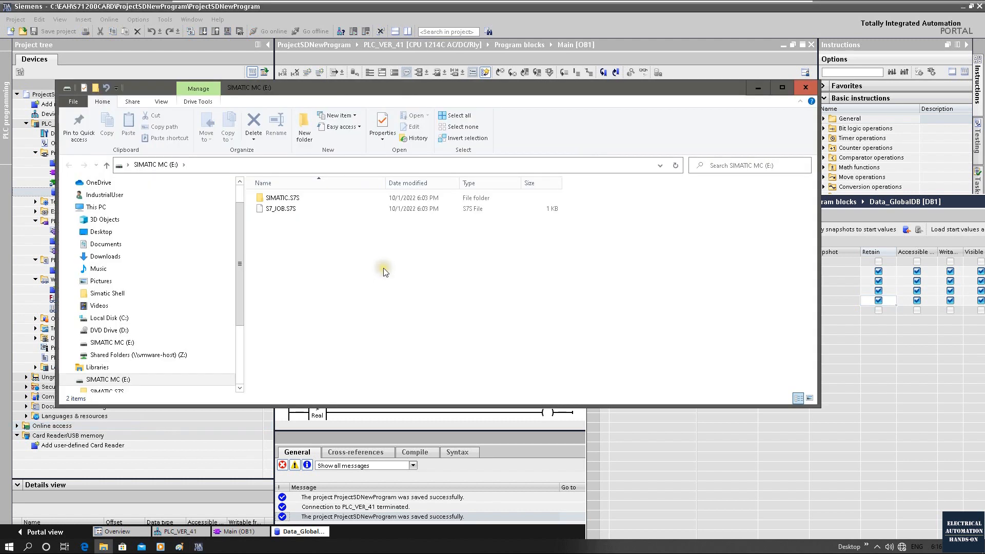
# Step: In File Explorer, permanently delete SIMATIC.S7S and S7_JOB.S7S from the SIMATIC MC (E:) card and close the window
pyautogui.moveTo(385, 266); pyautogui.dragTo(239, 174)
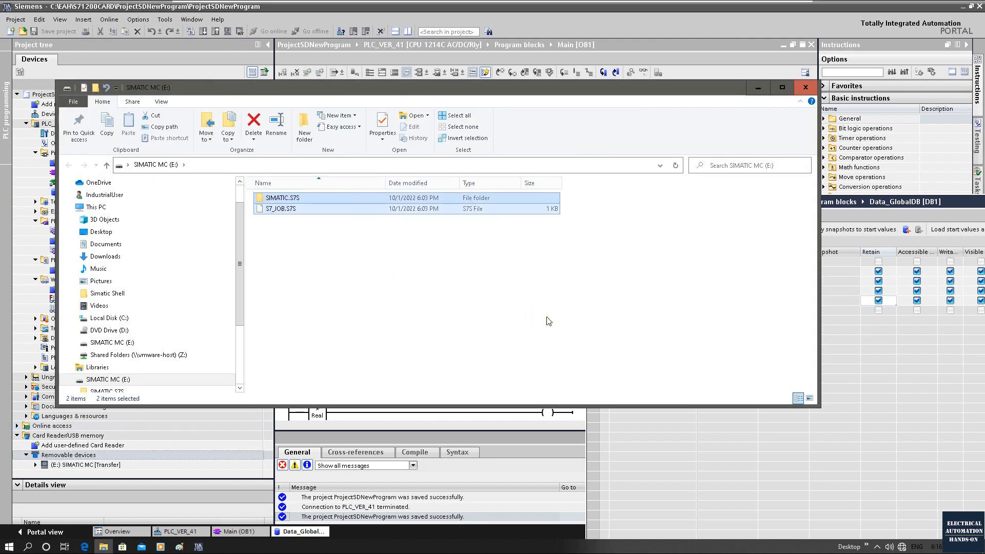
pyautogui.press('Delete')
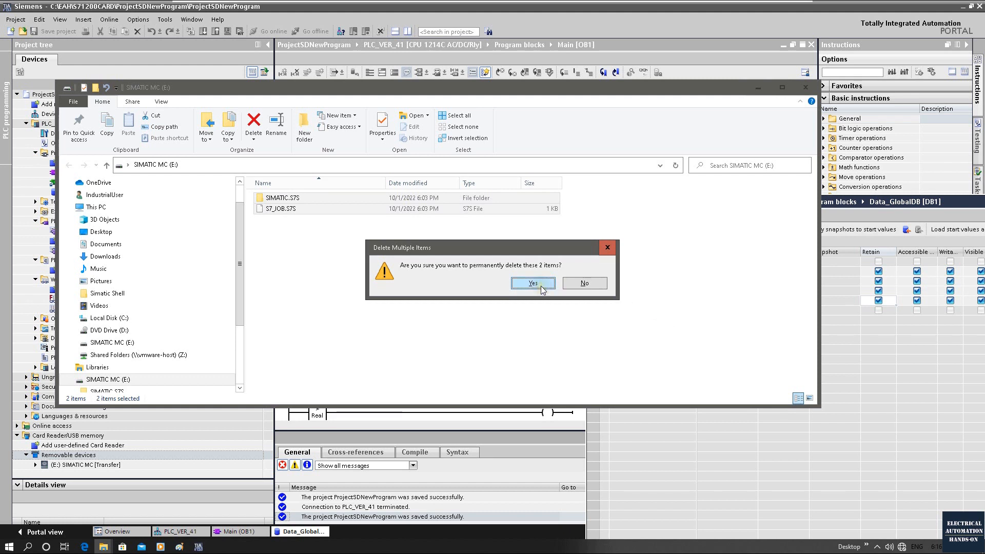
pyautogui.click(541, 286)
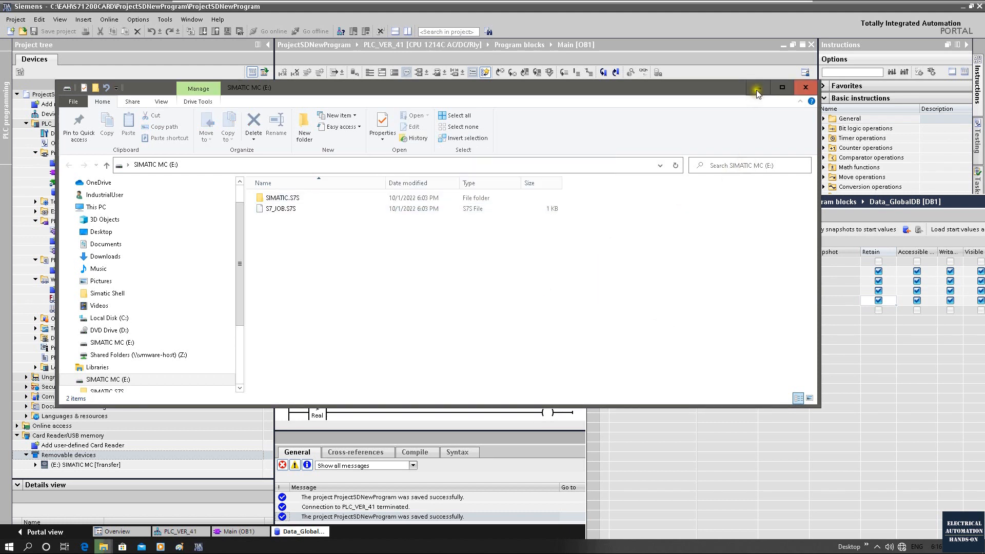
pyautogui.click(805, 87)
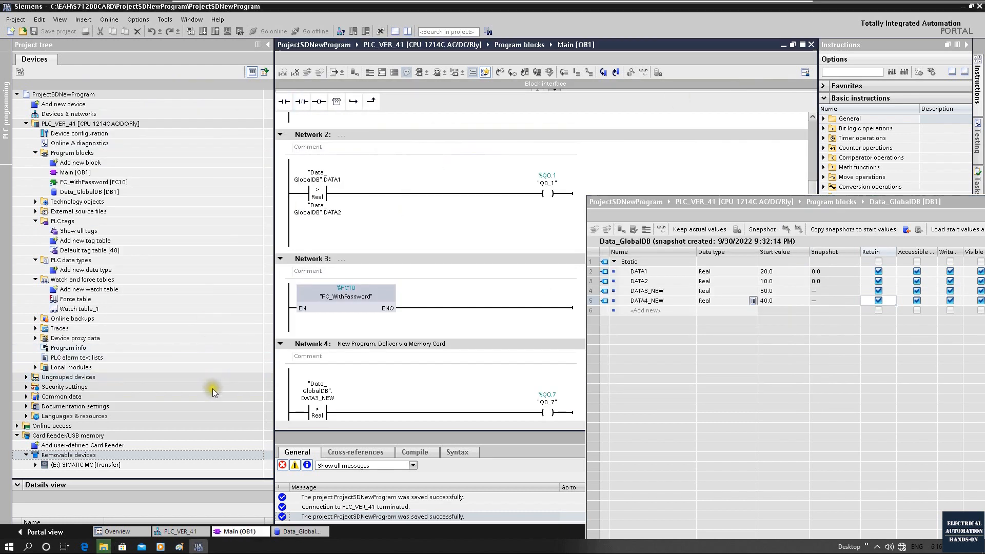
# Step: Set the card type of the SIMATIC MC (E:) memory card to Transfer in its properties
pyautogui.click(109, 466)
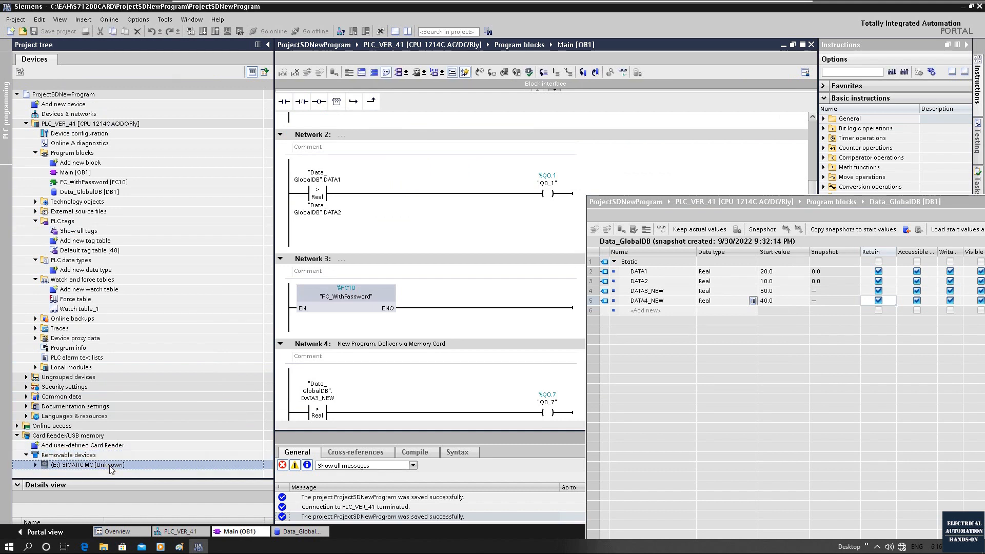
pyautogui.rightClick(109, 466)
pyautogui.click(123, 461)
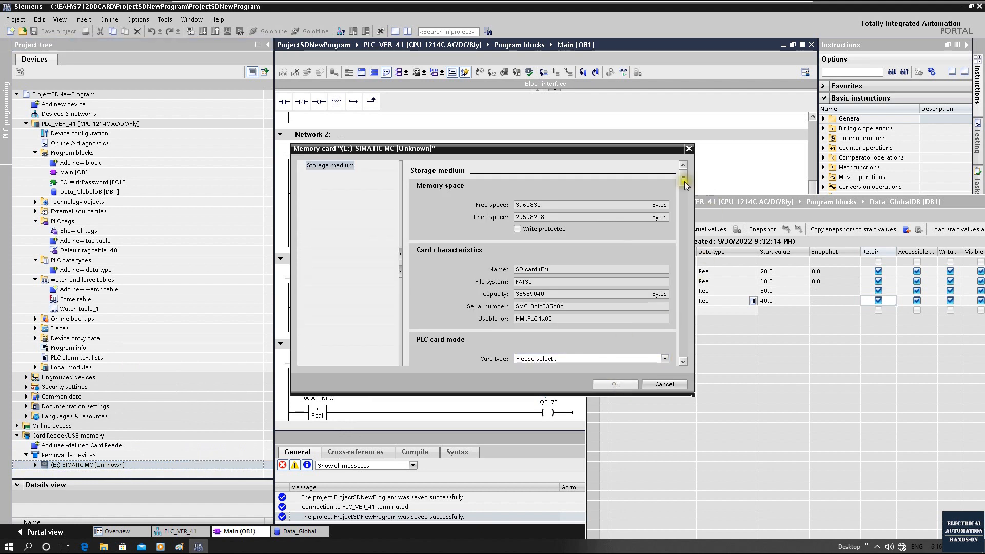
pyautogui.click(539, 362)
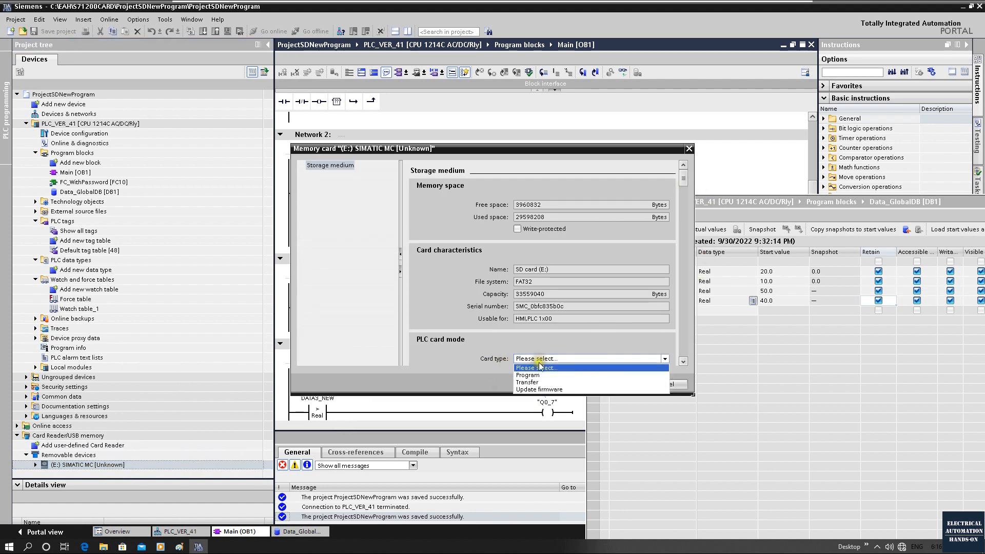
pyautogui.click(536, 374)
pyautogui.click(617, 385)
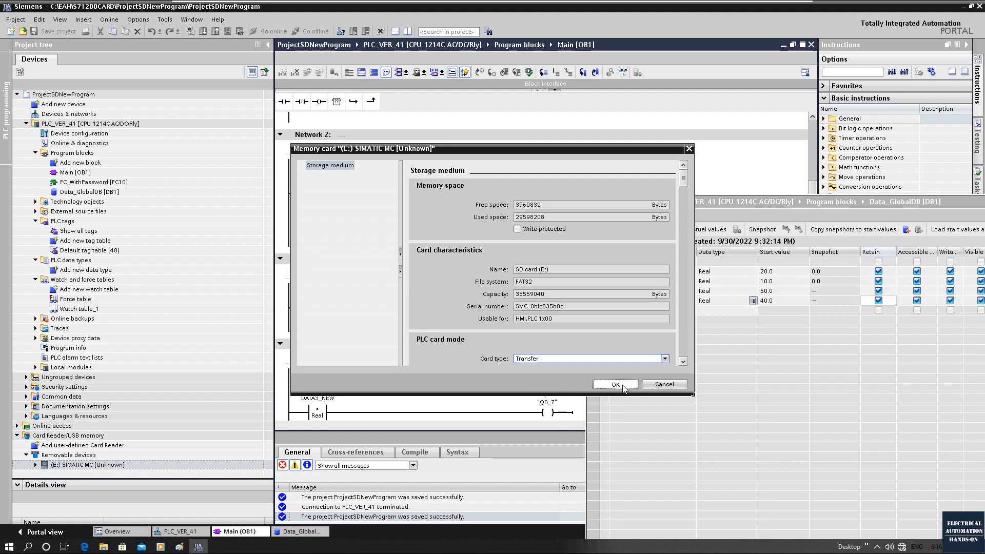
# Step: Compile PLC_VER_41 and load it onto the SIMATIC MC (E:) transfer card
pyautogui.click(116, 127)
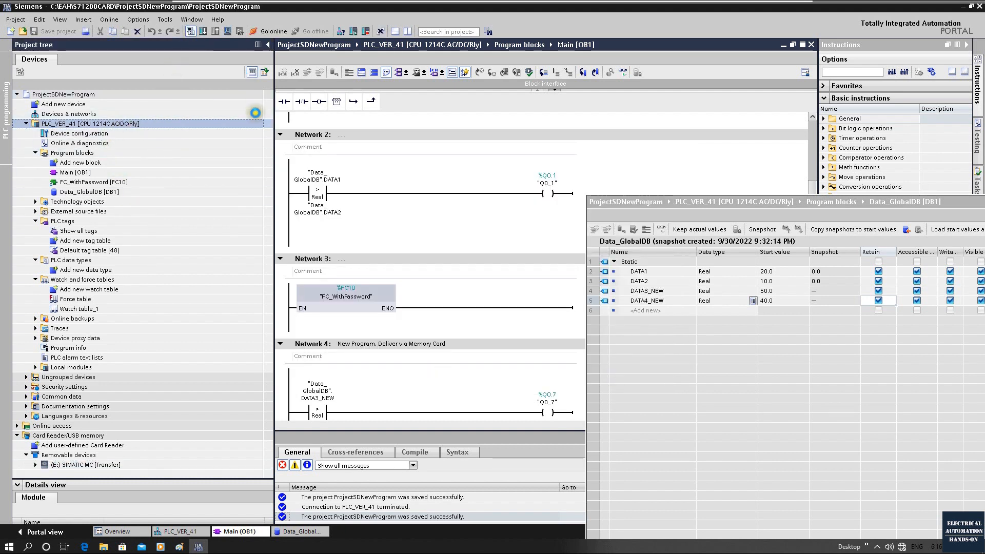
pyautogui.hotkey('ctrl', 'b')
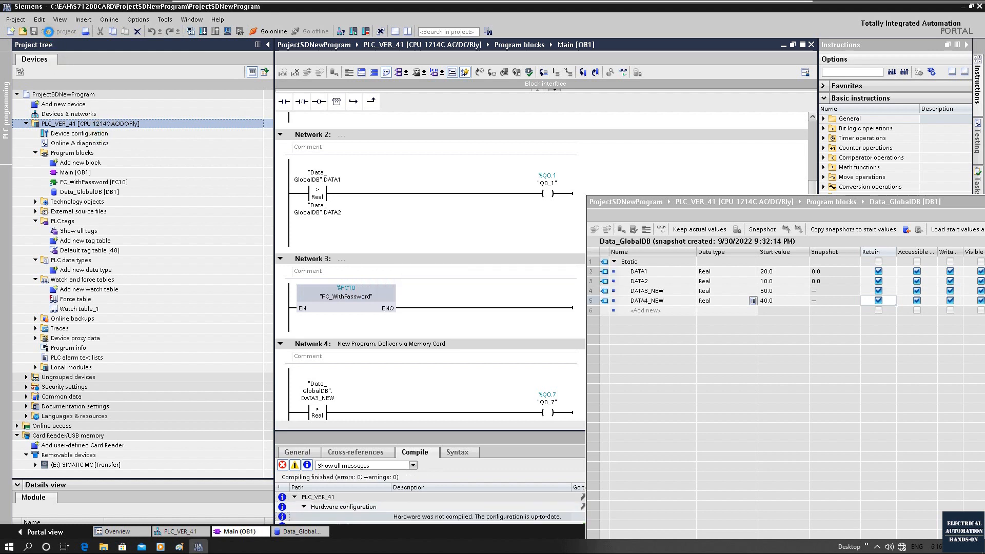
pyautogui.moveTo(100, 127); pyautogui.dragTo(107, 467)
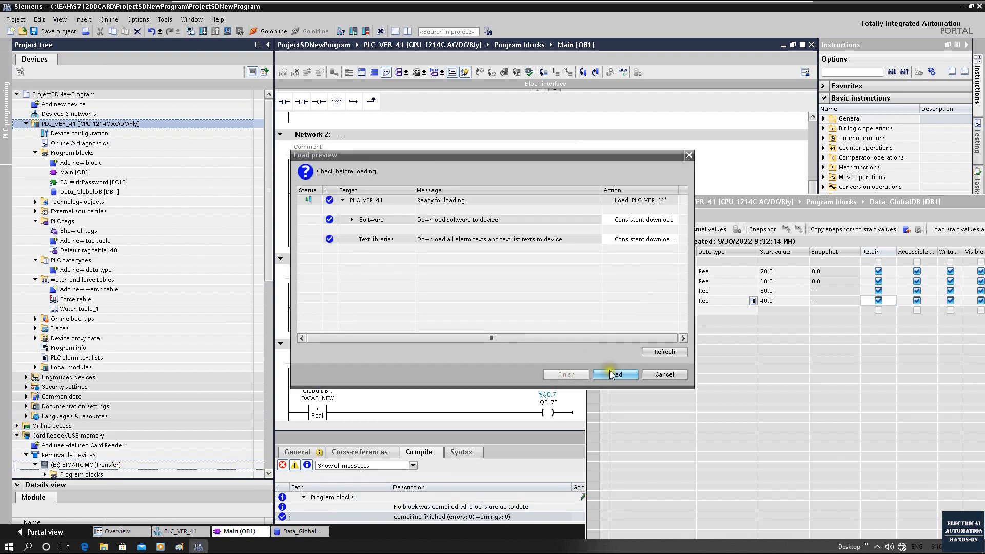
pyautogui.click(616, 375)
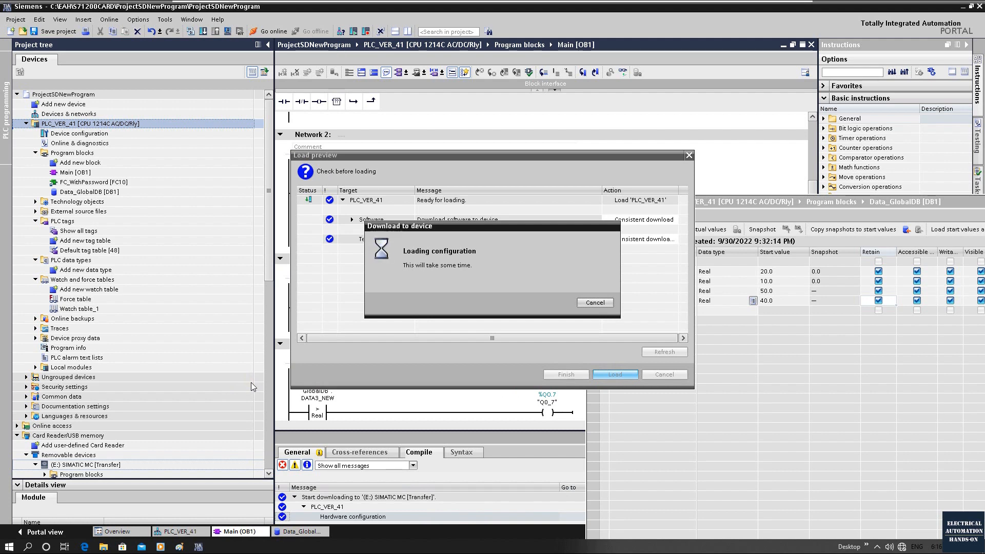
pyautogui.scroll(-6, 179, 459)
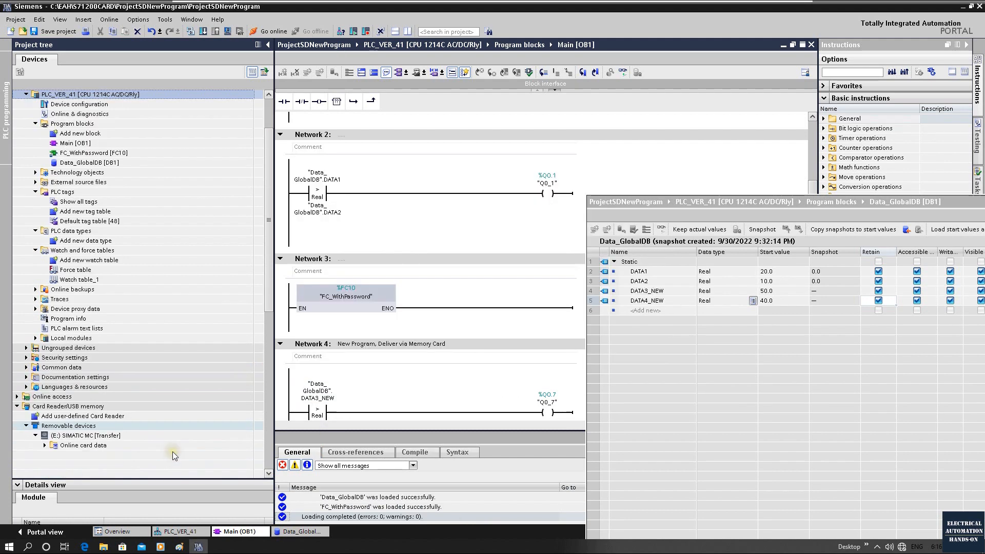
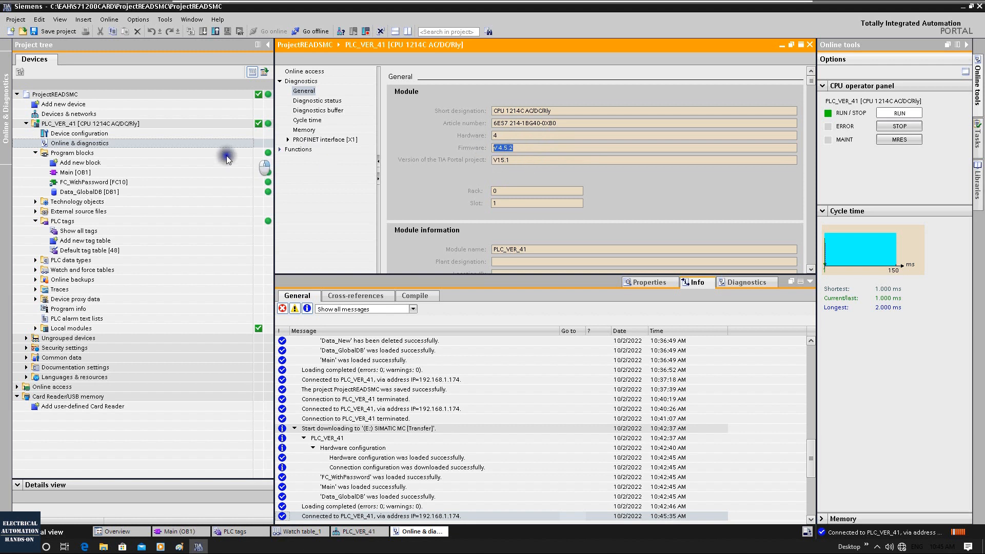
# Step: Examine the CPU's catalog information with its firmware version and its Ethernet addresses in the PLC_VER_41 device configuration
pyautogui.doubleClick(88, 134)
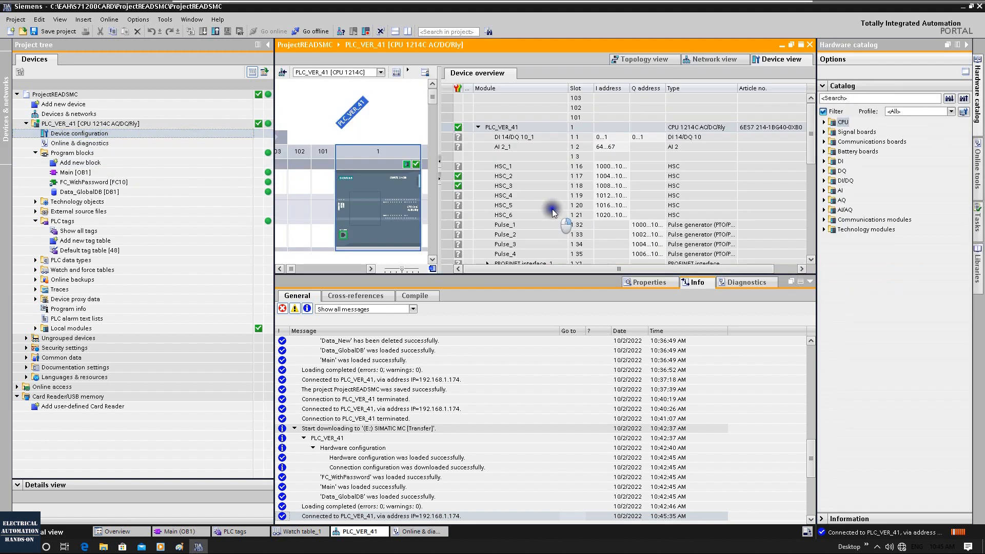
pyautogui.doubleClick(399, 187)
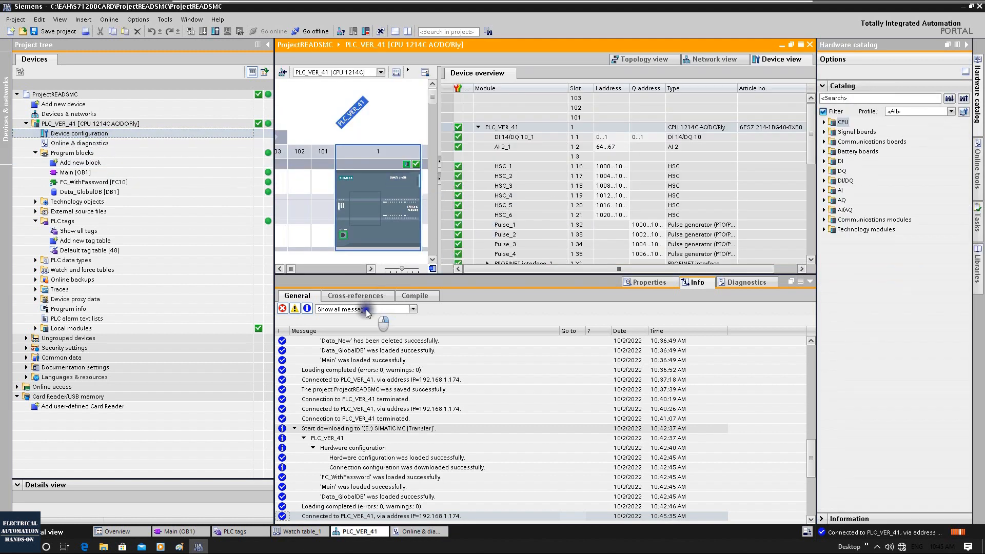
pyautogui.scroll(2, 330, 347)
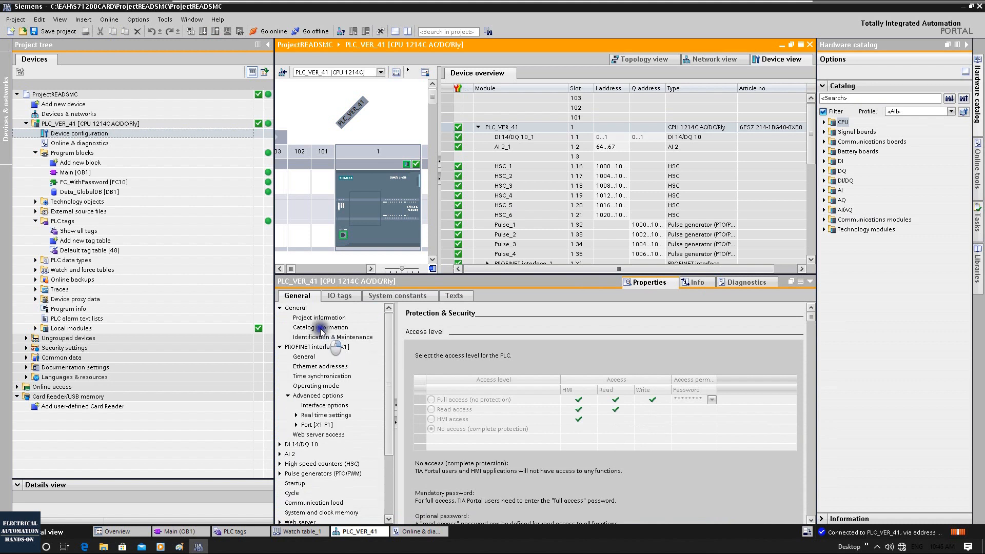
pyautogui.click(321, 327)
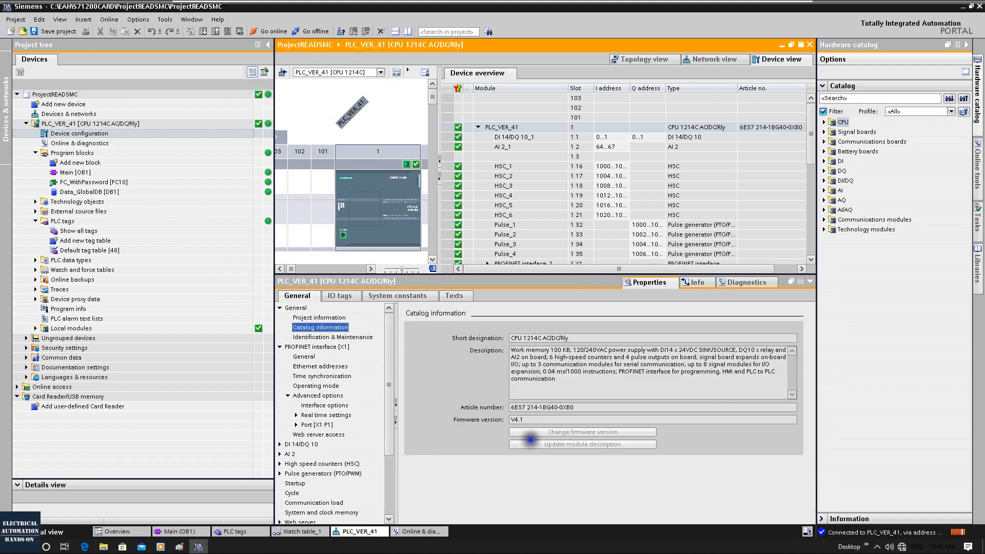
pyautogui.rightClick(532, 440)
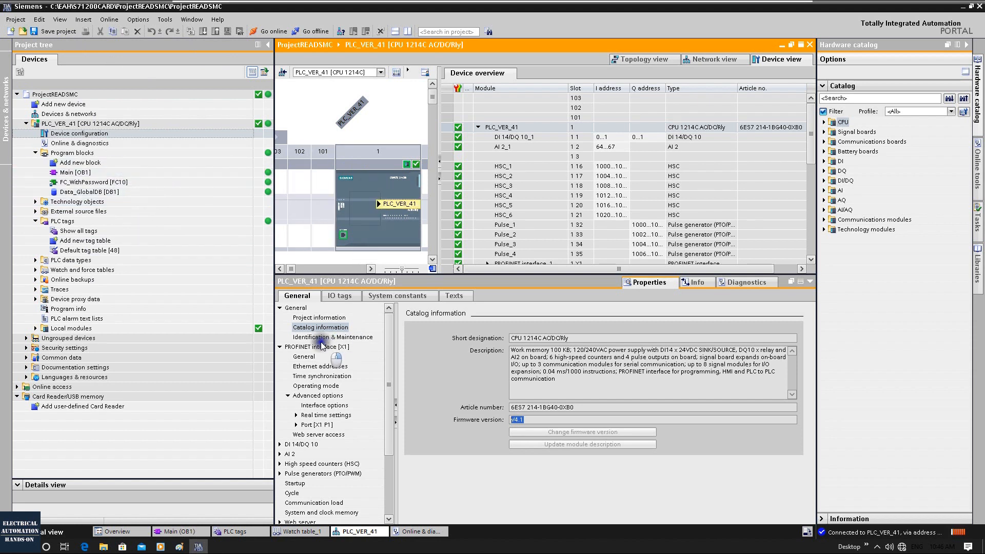
pyautogui.click(311, 367)
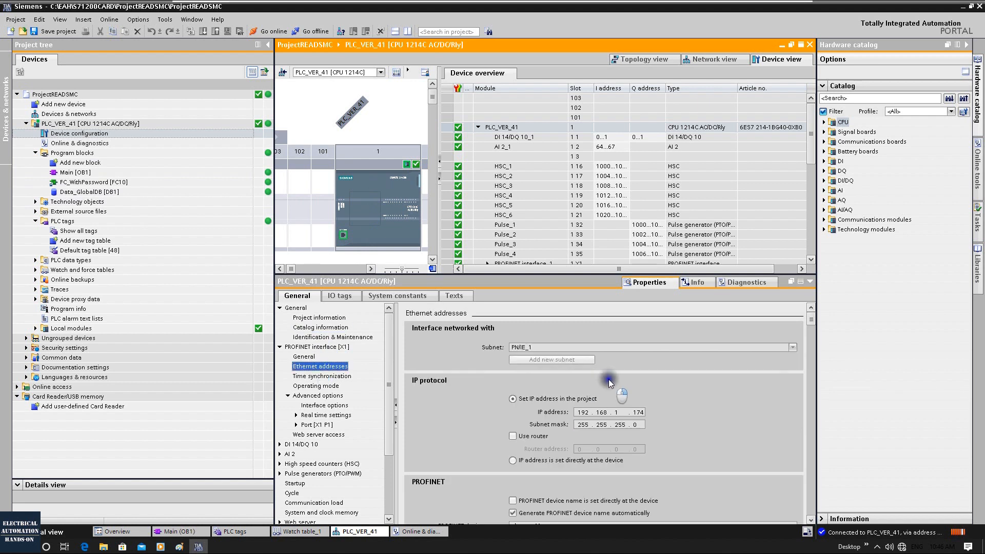
pyautogui.click(637, 414)
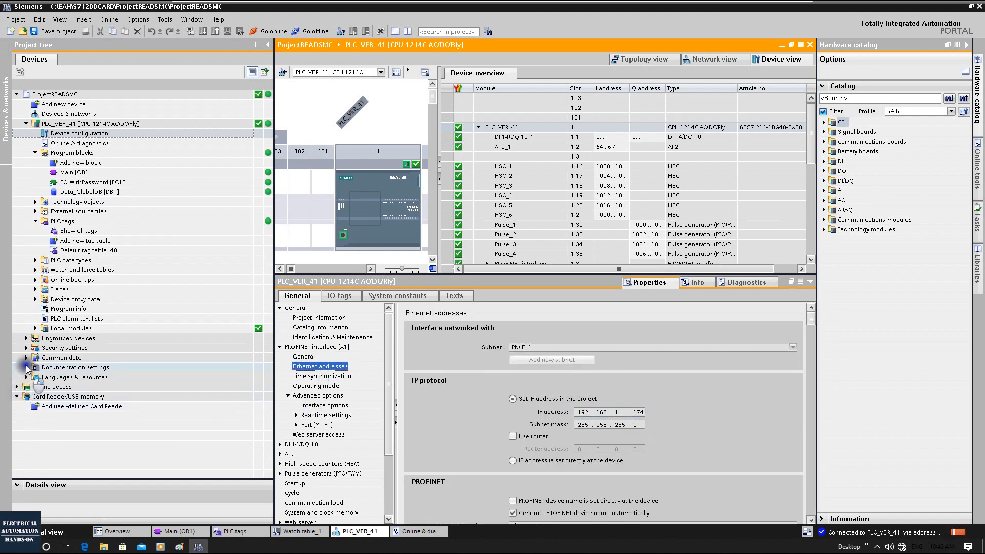
# Step: Update the accessible devices on the Intel(R) PRO/1000 MT Network Connection under Online access
pyautogui.click(17, 398)
pyautogui.click(17, 387)
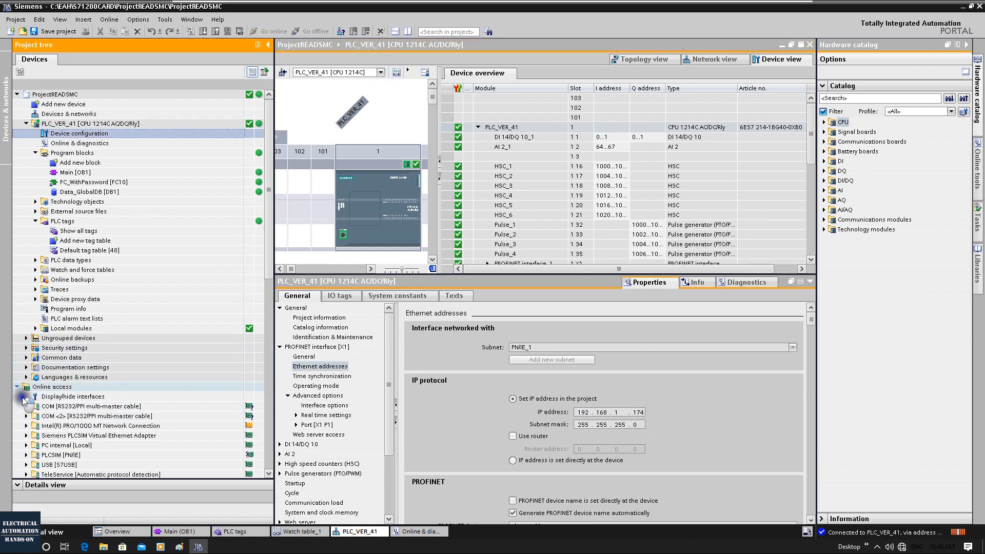
pyautogui.scroll(-2, 17, 379)
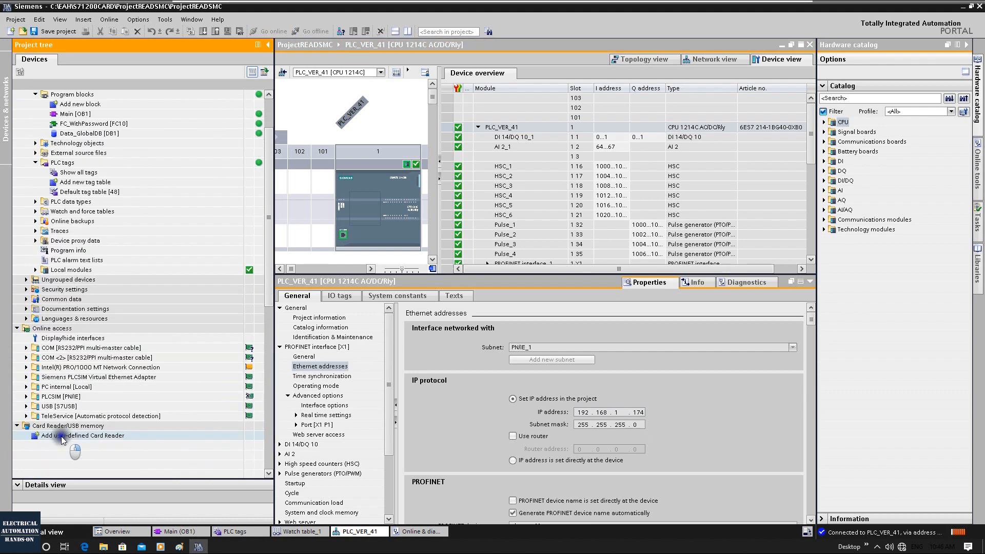
pyautogui.click(27, 367)
pyautogui.doubleClick(57, 378)
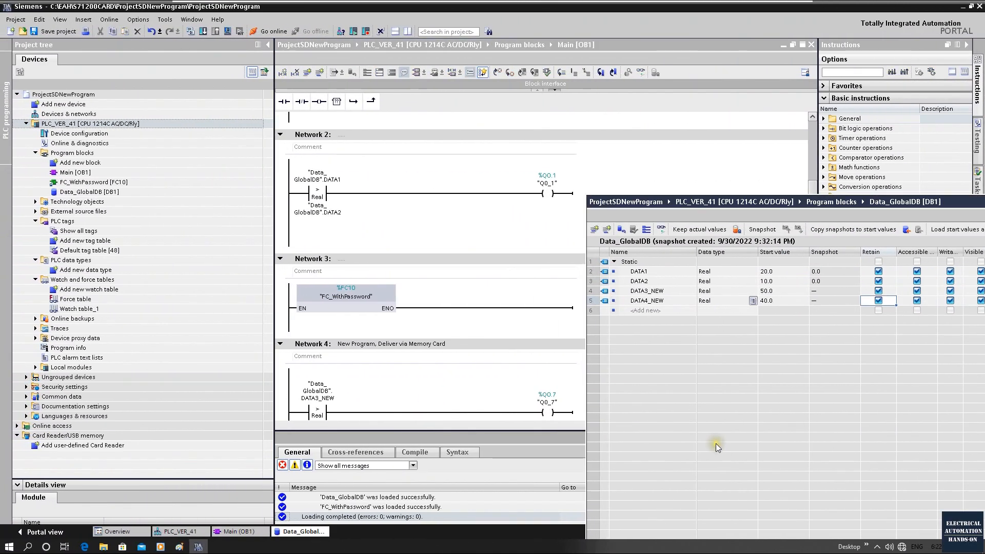
# Step: Open the know-how protected block FC_WithPassword [FC10] without entering its password, and close the block again
pyautogui.doubleClick(71, 187)
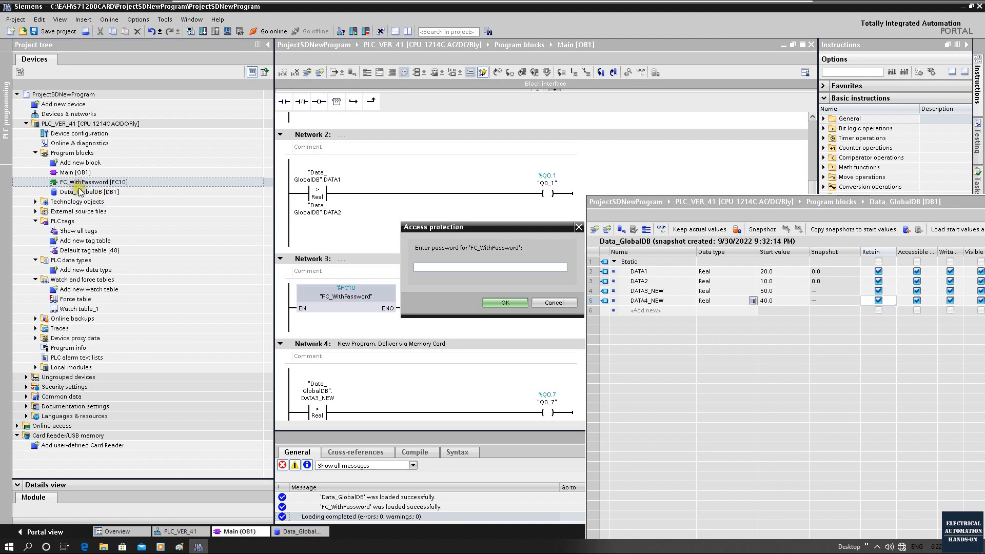
pyautogui.click(578, 227)
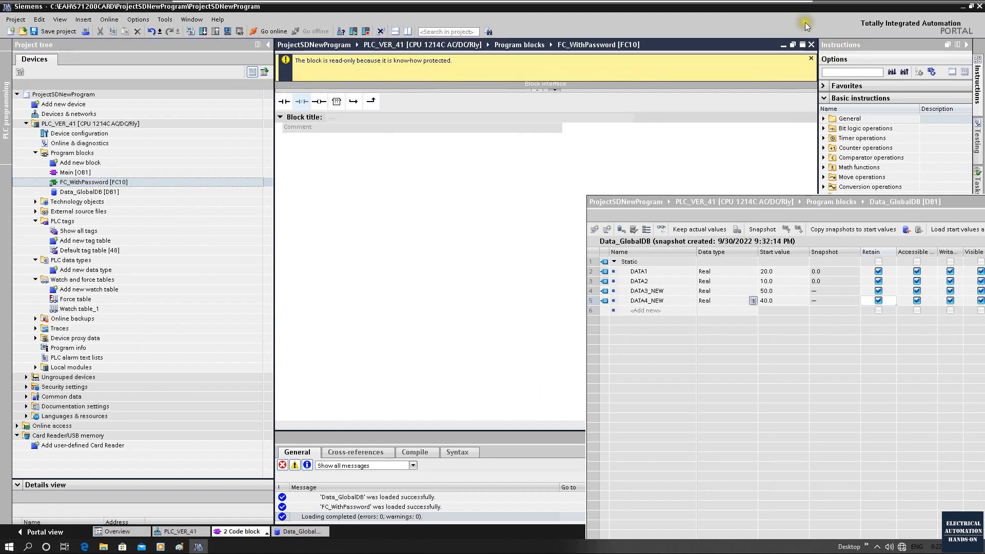
pyautogui.click(811, 44)
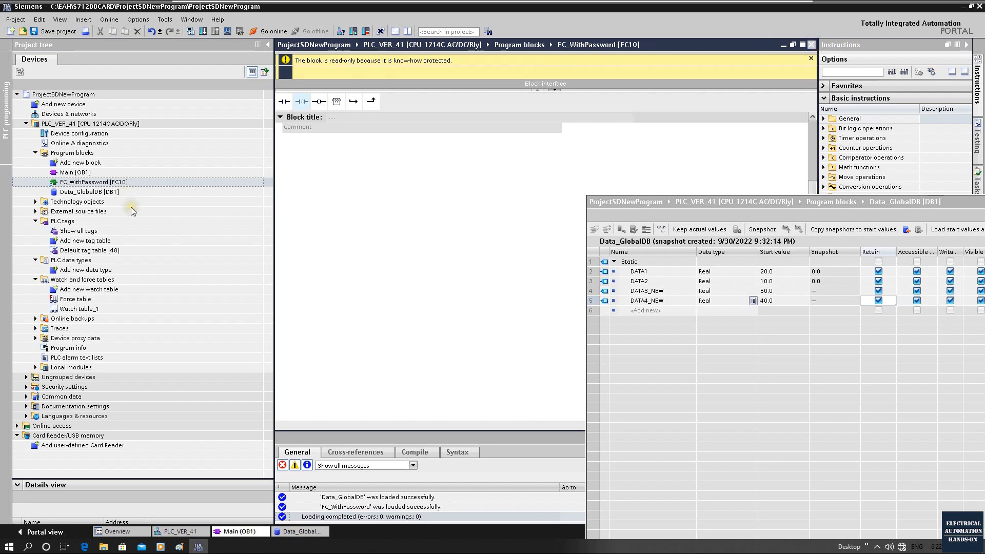
# Step: Review the protection properties of the FC_WithPassword [FC10] block and close them
pyautogui.rightClick(87, 183)
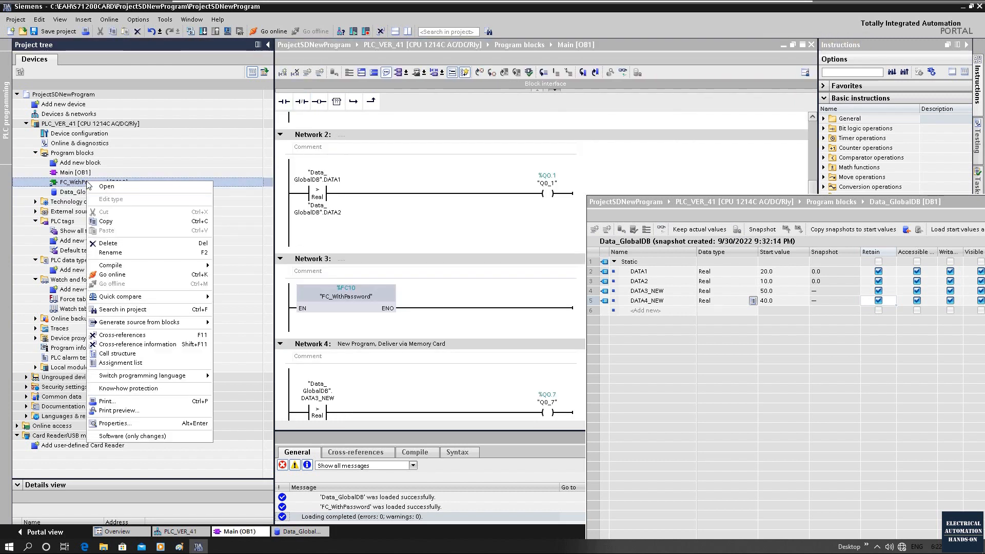
pyautogui.click(138, 424)
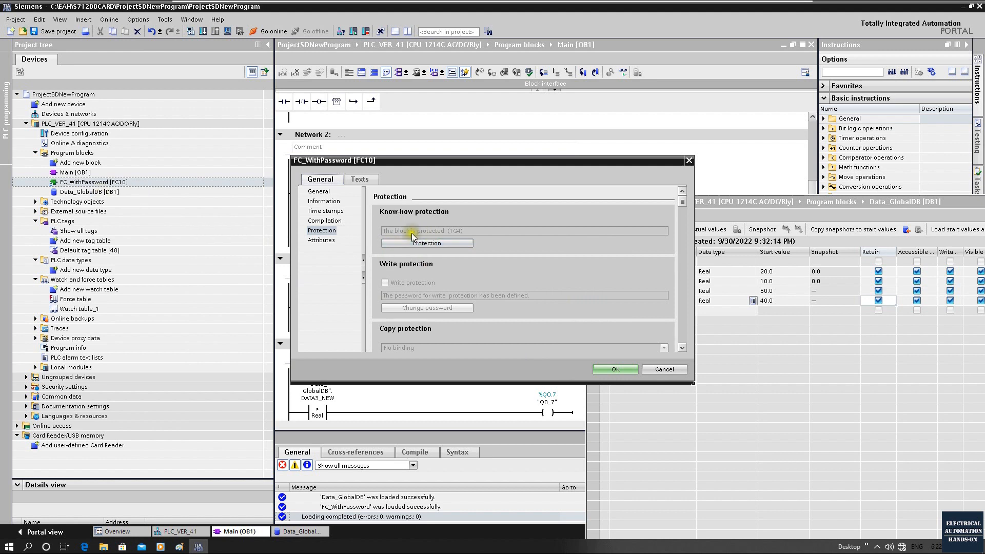
pyautogui.click(689, 160)
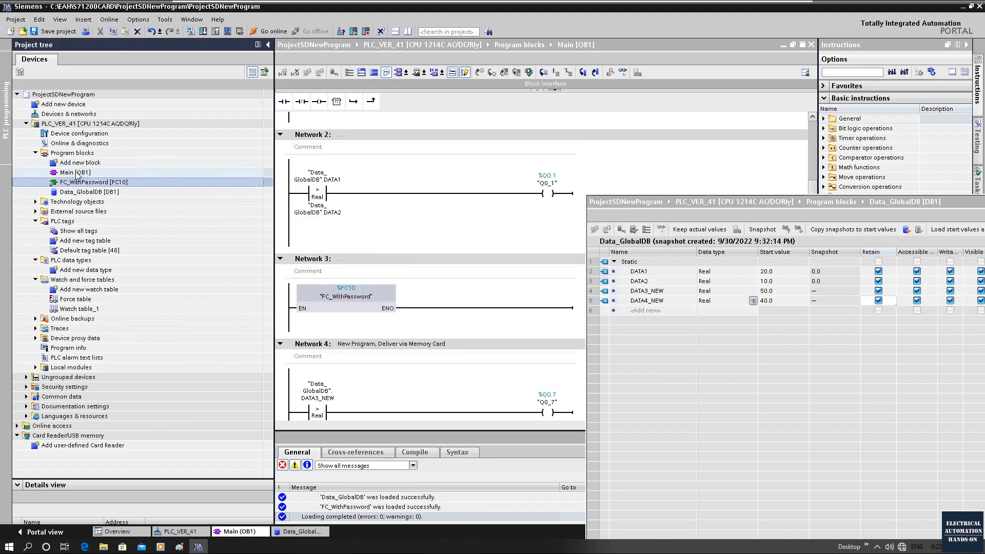
# Step: View the know-how protection settings and password definition fields for Main [OB1], and close them without defining a password
pyautogui.rightClick(77, 175)
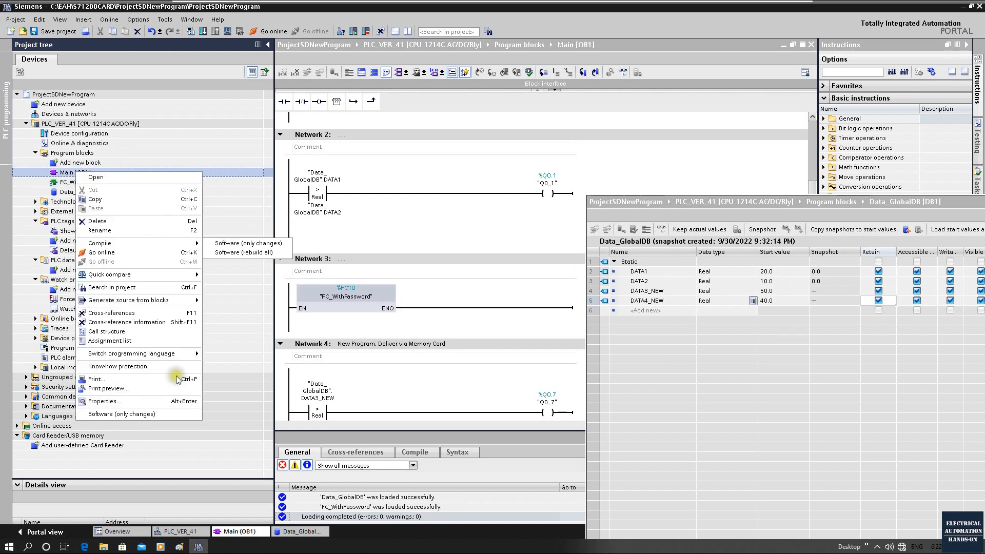
pyautogui.click(172, 402)
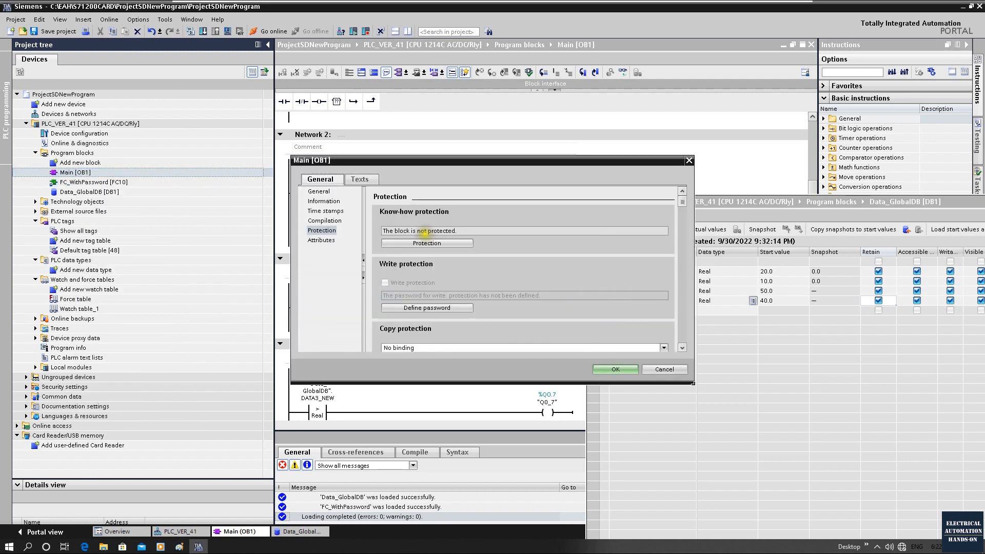
pyautogui.click(427, 246)
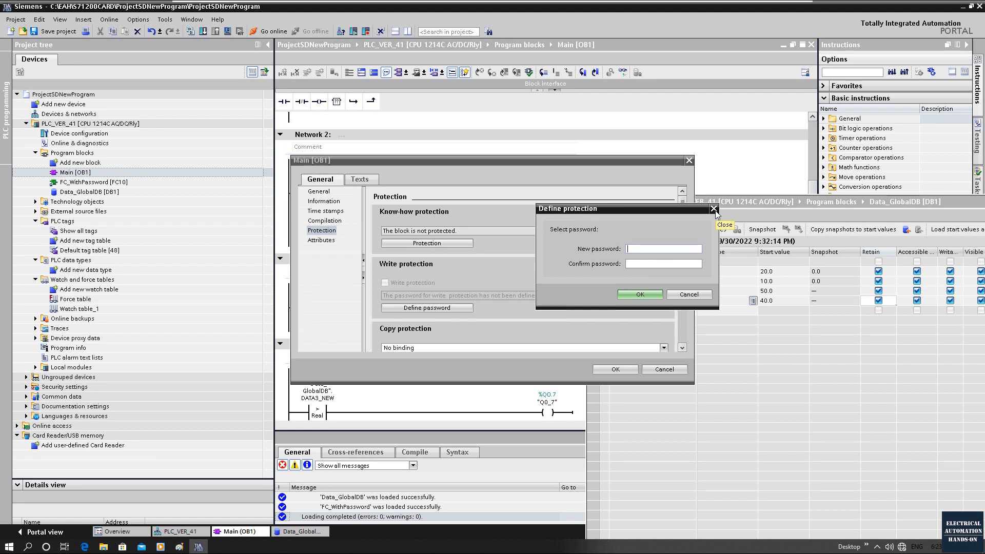
pyautogui.click(714, 209)
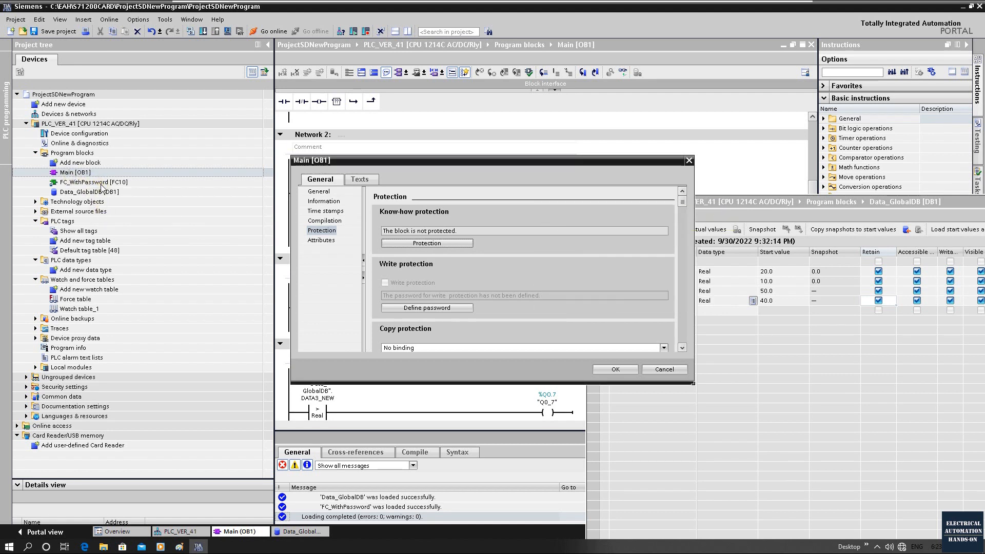
pyautogui.click(689, 160)
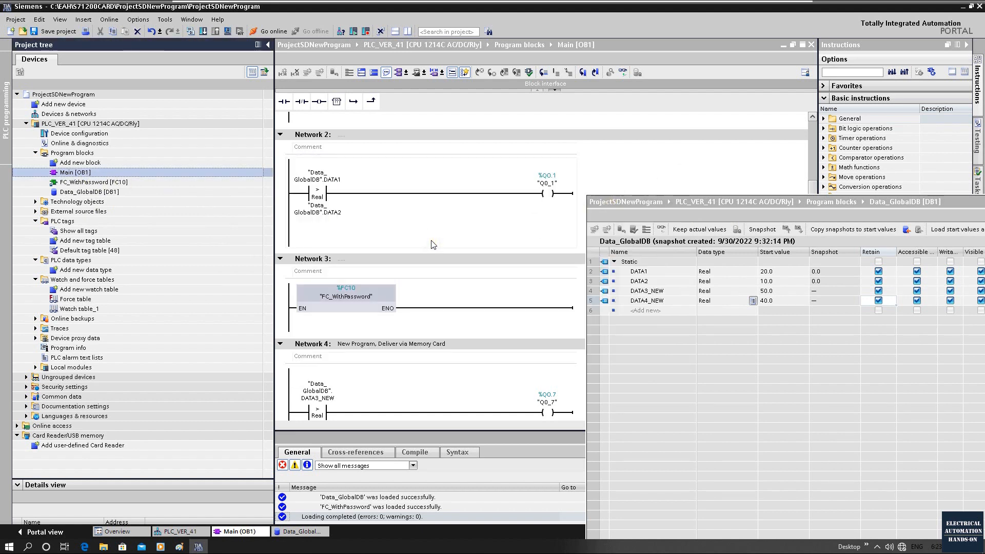
pyautogui.click(75, 184)
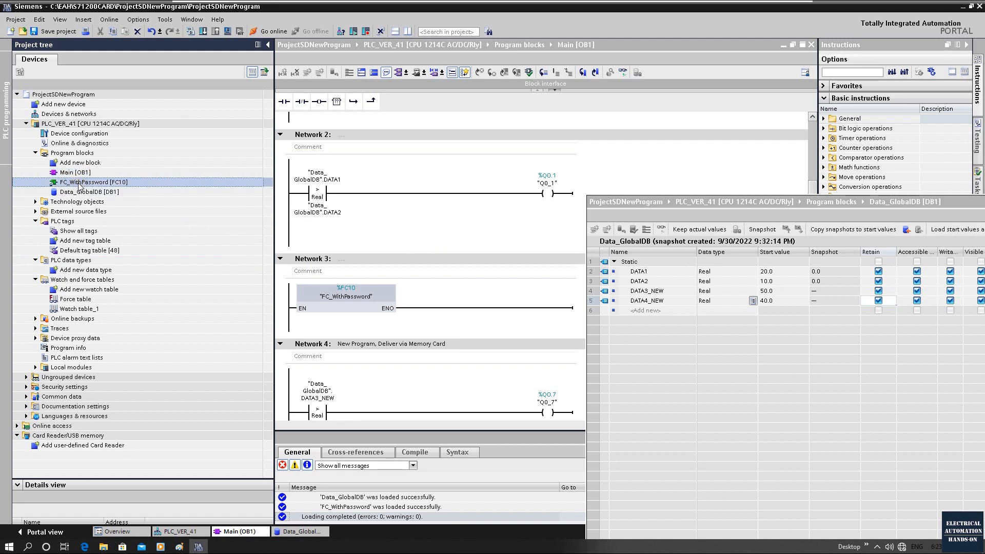
pyautogui.click(77, 162)
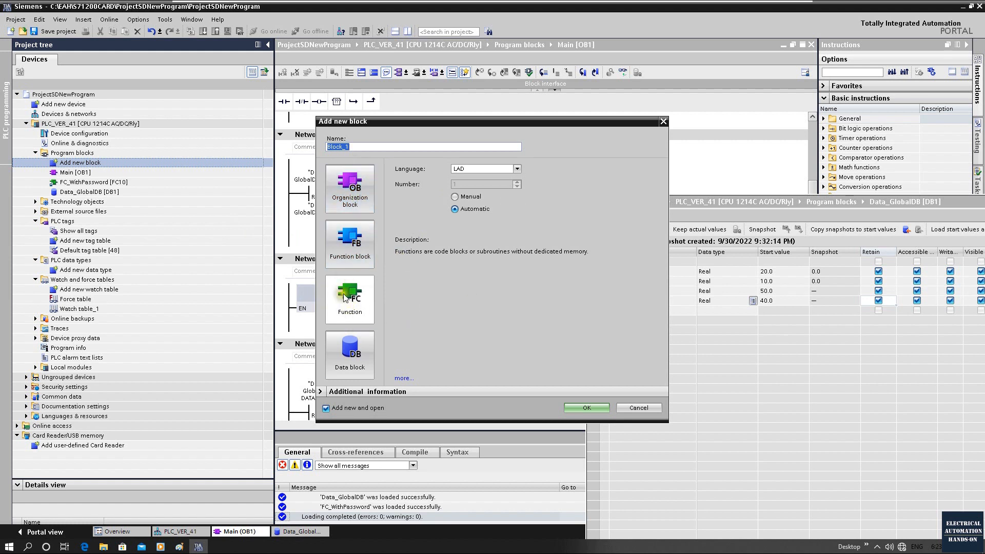
pyautogui.click(662, 124)
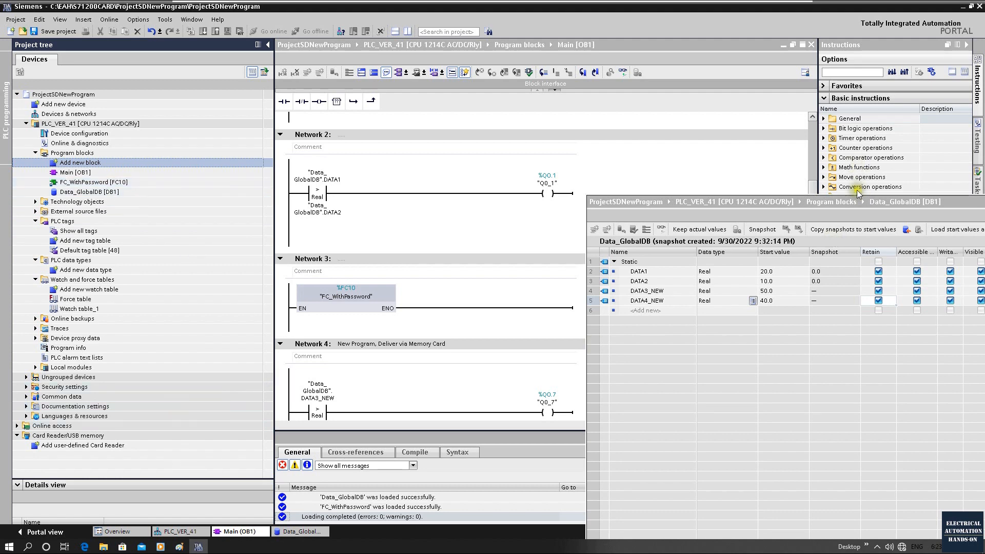
# Step: Close the floating Data_GlobalDB editor, and close ProjectSDNewProgram with its changes saved
pyautogui.moveTo(856, 202); pyautogui.dragTo(558, 185)
pyautogui.moveTo(558, 185); pyautogui.dragTo(454, 185)
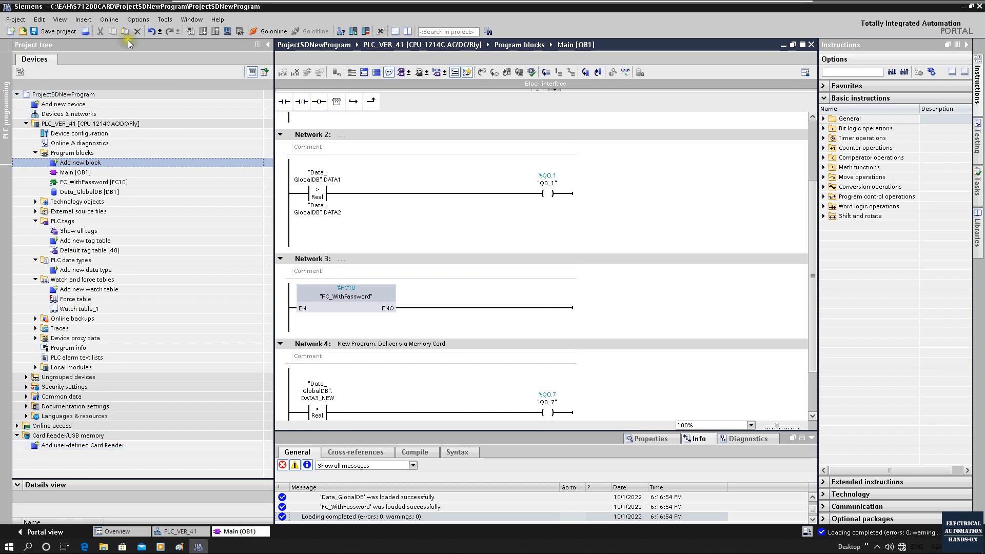
pyautogui.click(15, 21)
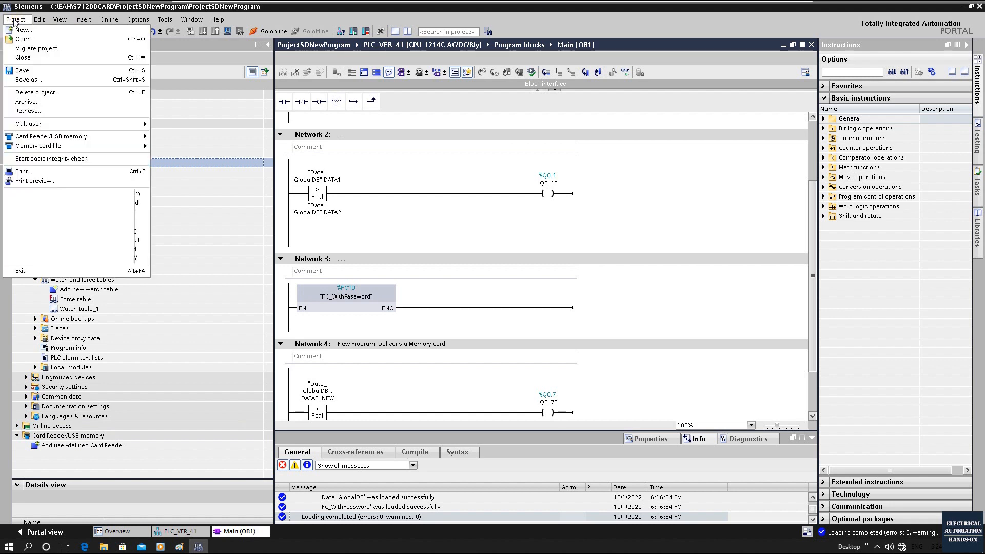
pyautogui.click(22, 58)
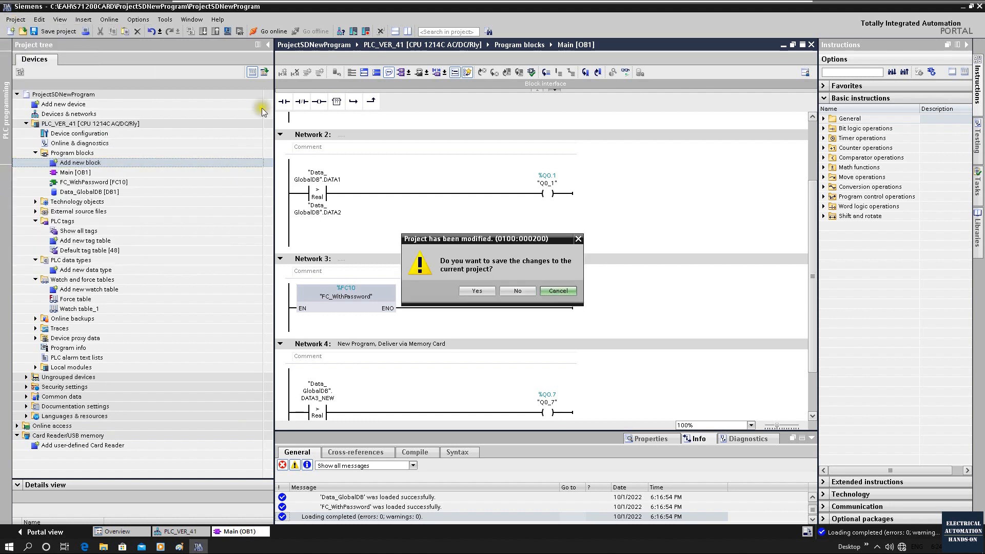
pyautogui.click(476, 295)
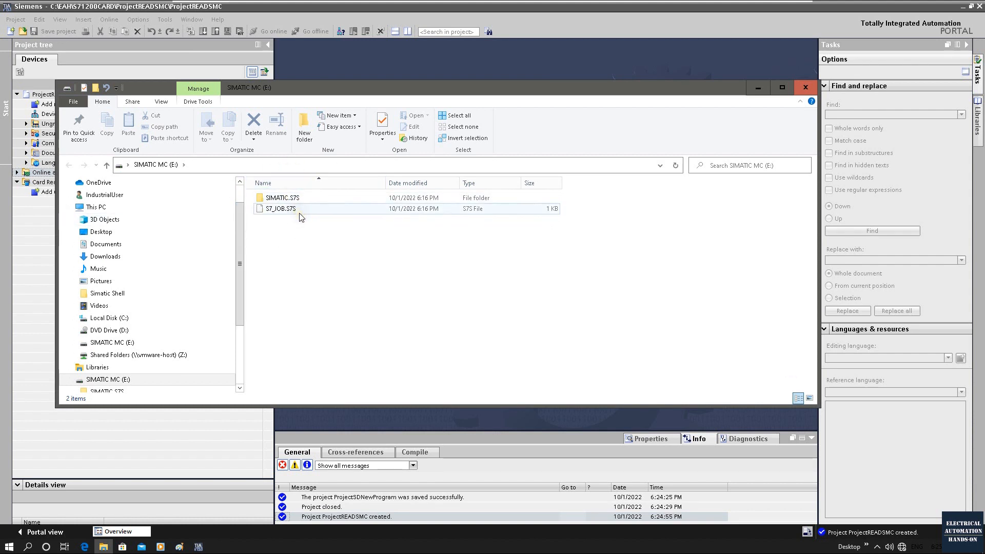
# Step: Close the card's File Explorer window and upload the station from the SIMATIC MC (E:) transfer card into ProjectREADSMC
pyautogui.click(806, 88)
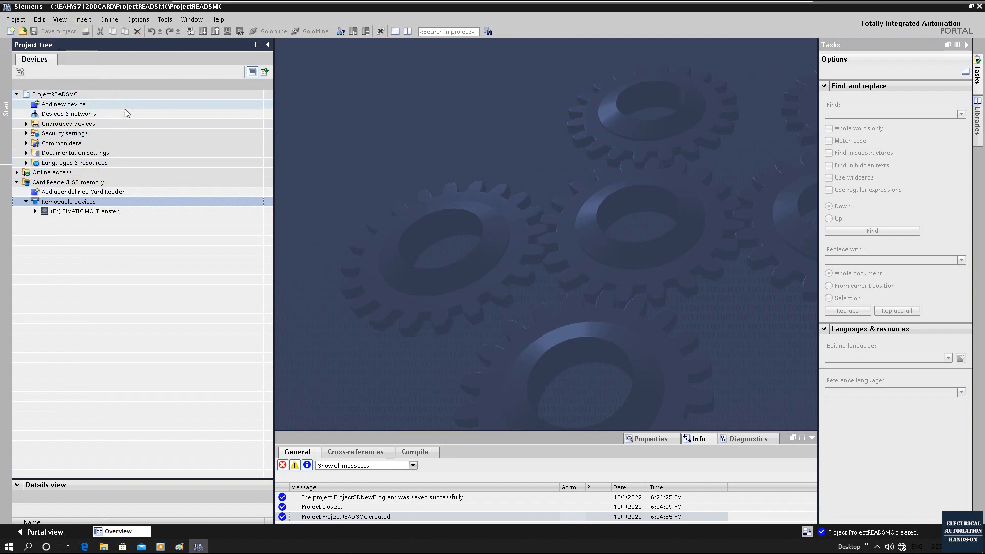
pyautogui.press('Down')
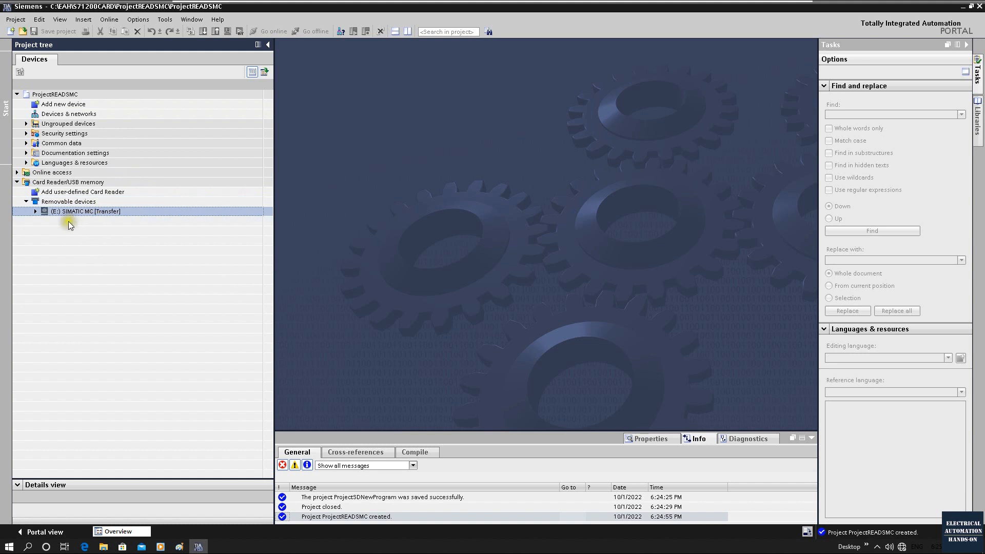
pyautogui.click(35, 212)
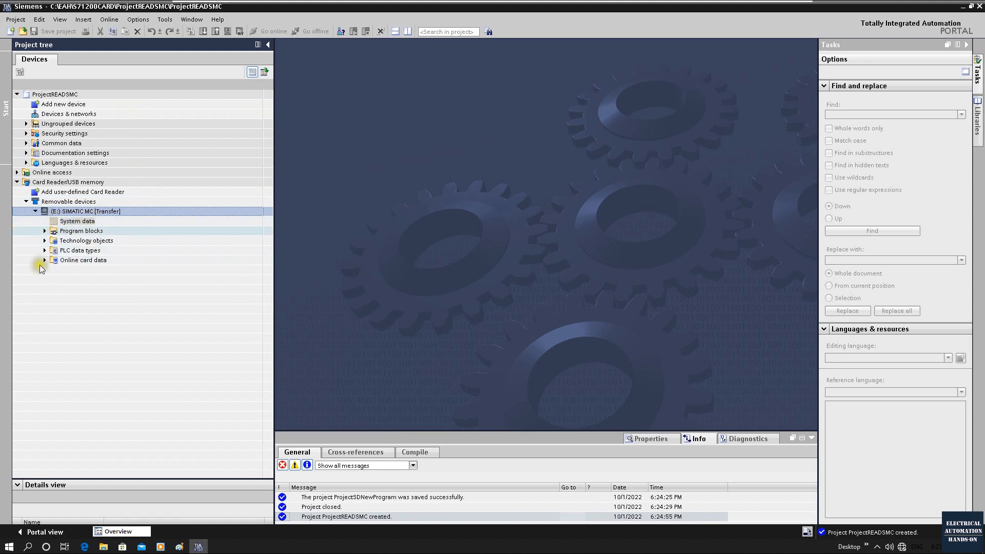
pyautogui.click(98, 212)
pyautogui.moveTo(98, 214); pyautogui.dragTo(120, 132)
pyautogui.moveTo(76, 104); pyautogui.dragTo(69, 100)
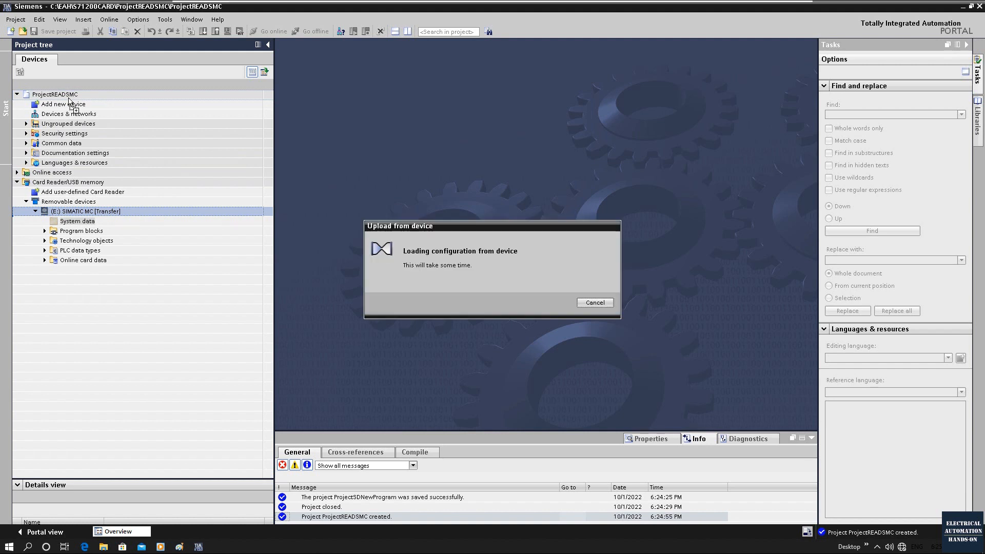
pyautogui.click(428, 252)
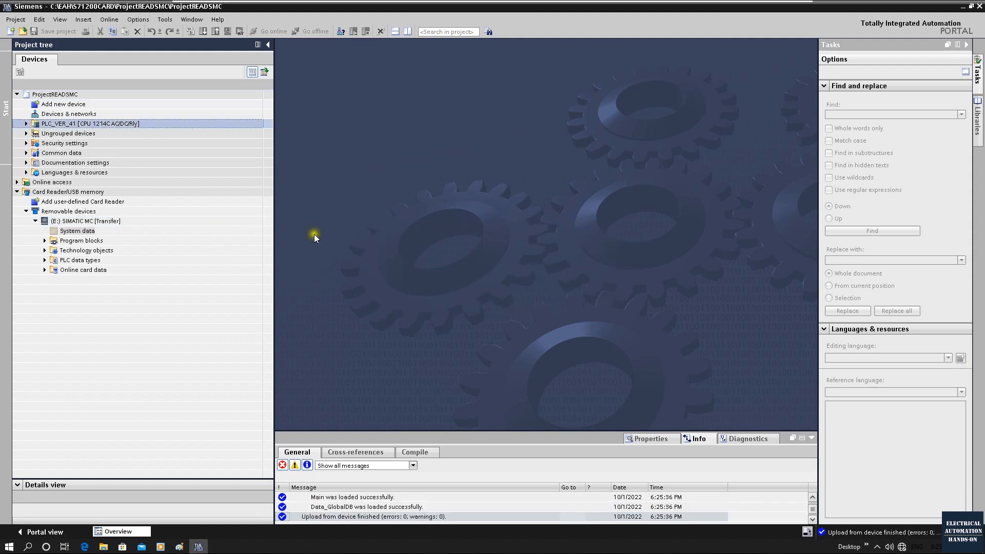
# Step: Examine the networks of Main [OB1] and the tags in Data_GlobalDB [DB1] under PLC_VER_41's program blocks
pyautogui.click(27, 123)
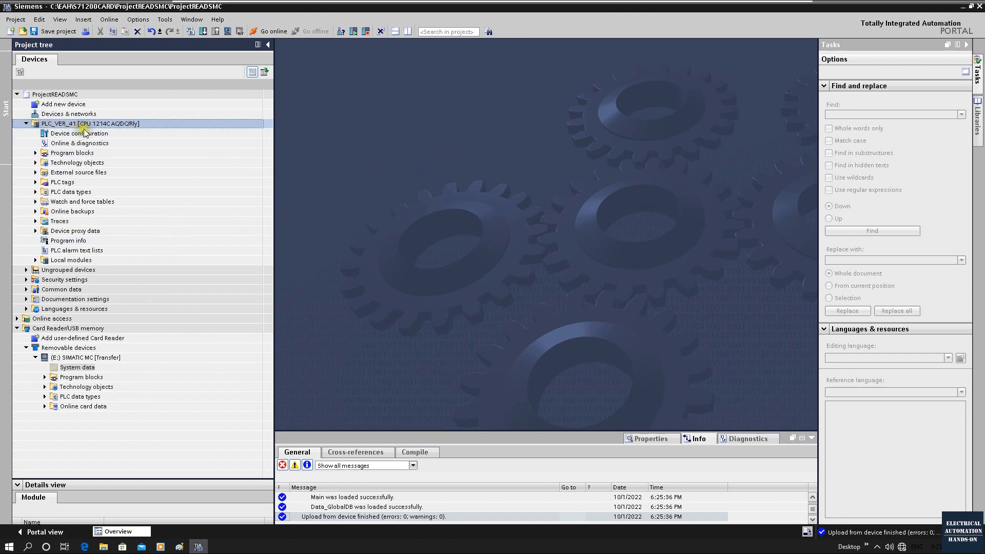
pyautogui.click(35, 153)
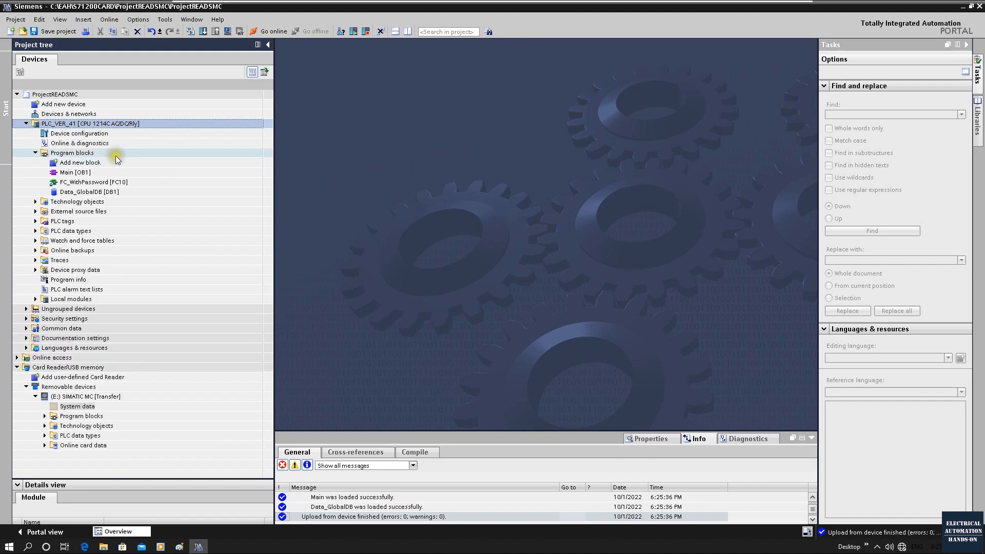
pyautogui.click(78, 172)
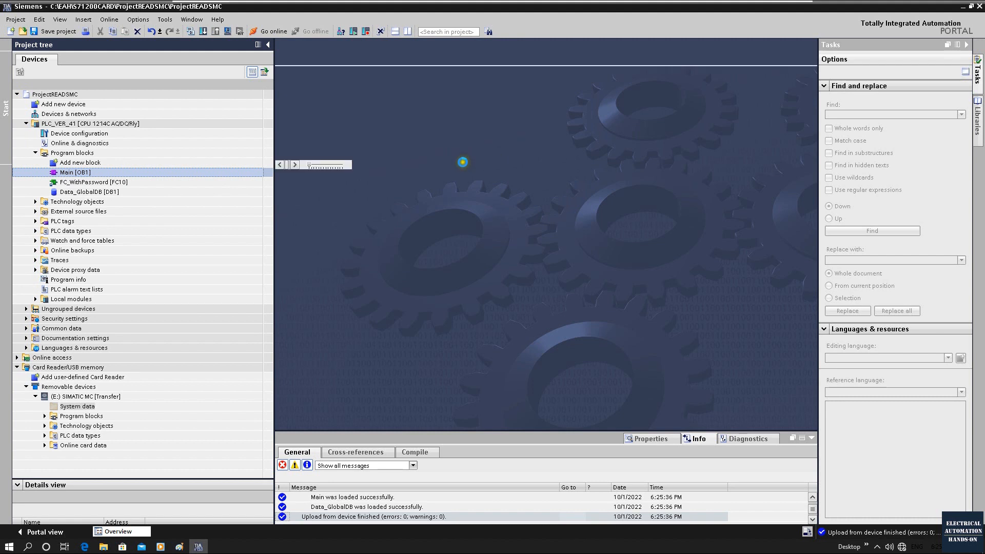
pyautogui.scroll(-3, 404, 298)
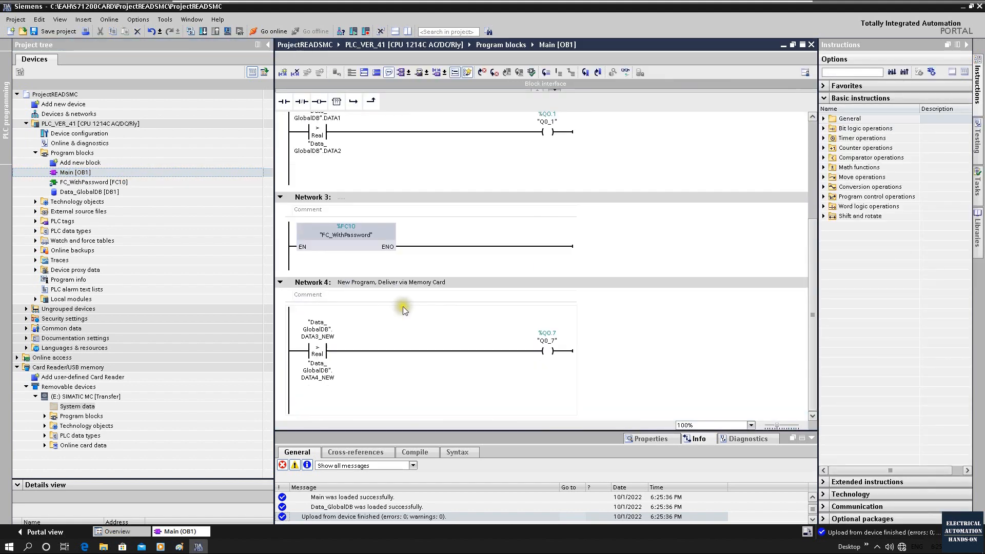
pyautogui.doubleClick(90, 192)
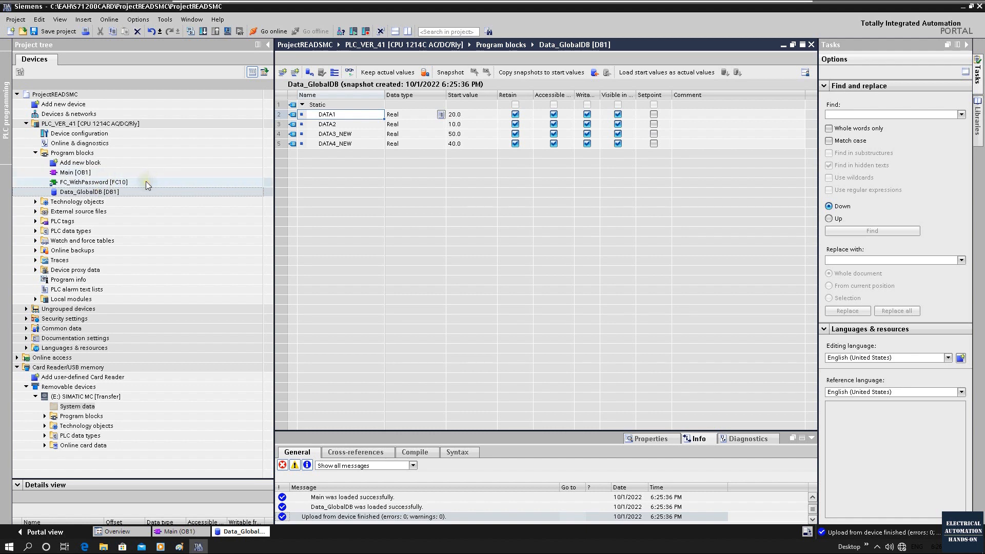
# Step: Open the FC_WithPassword [FC10] block and dismiss its access protection request without entering a password
pyautogui.click(87, 182)
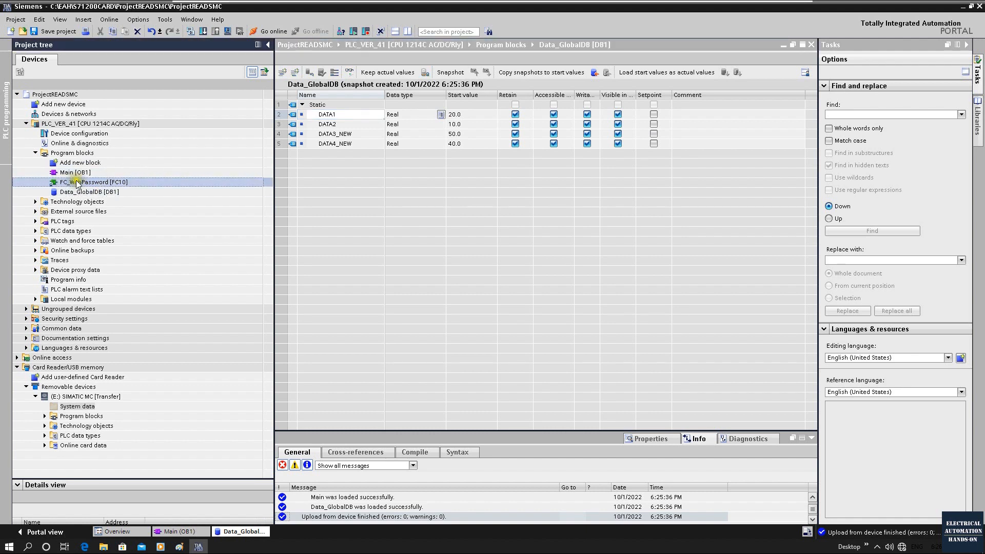
pyautogui.doubleClick(105, 184)
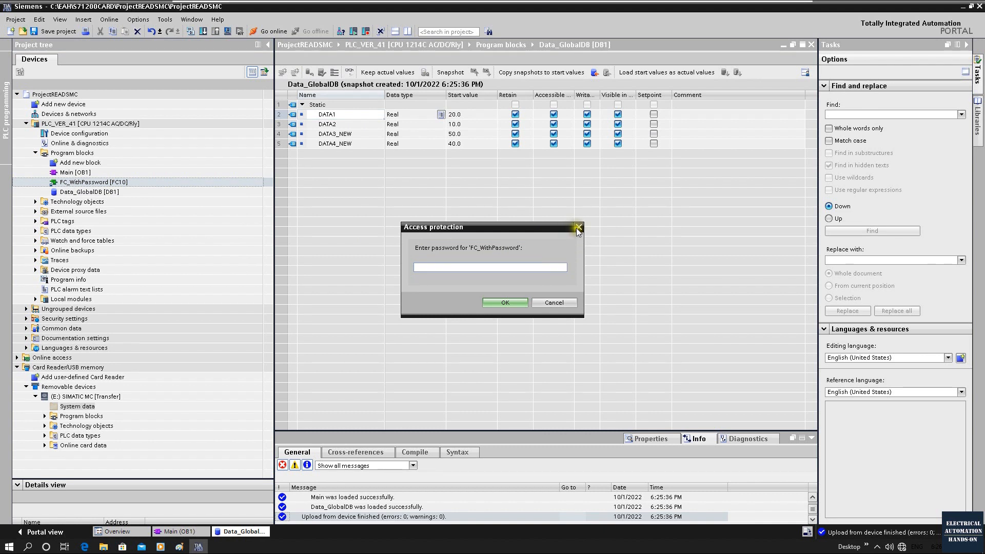
pyautogui.press('Escape')
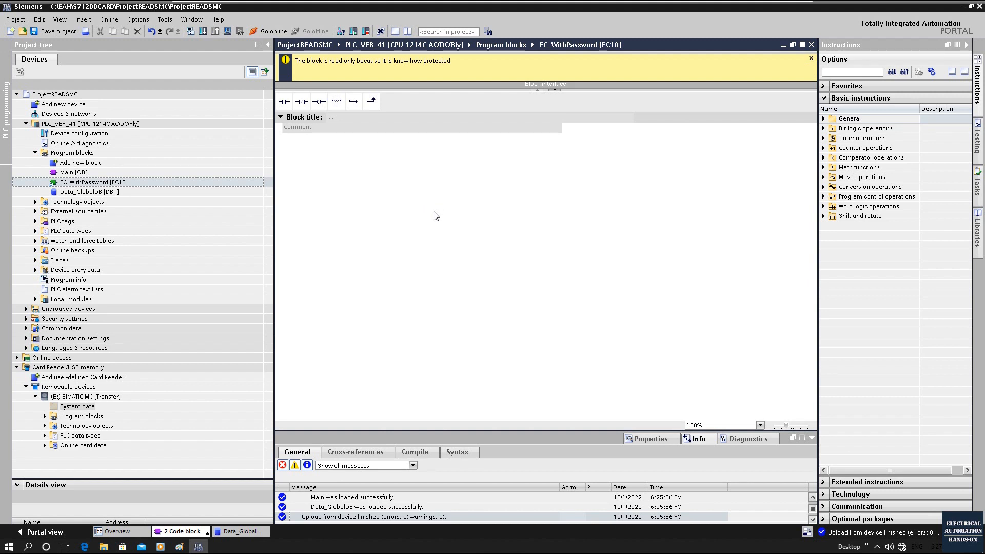
# Step: View the know-how protection settings and password fields for Main [OB1] in ProjectREADSMC, and close them without defining a password
pyautogui.click(76, 173)
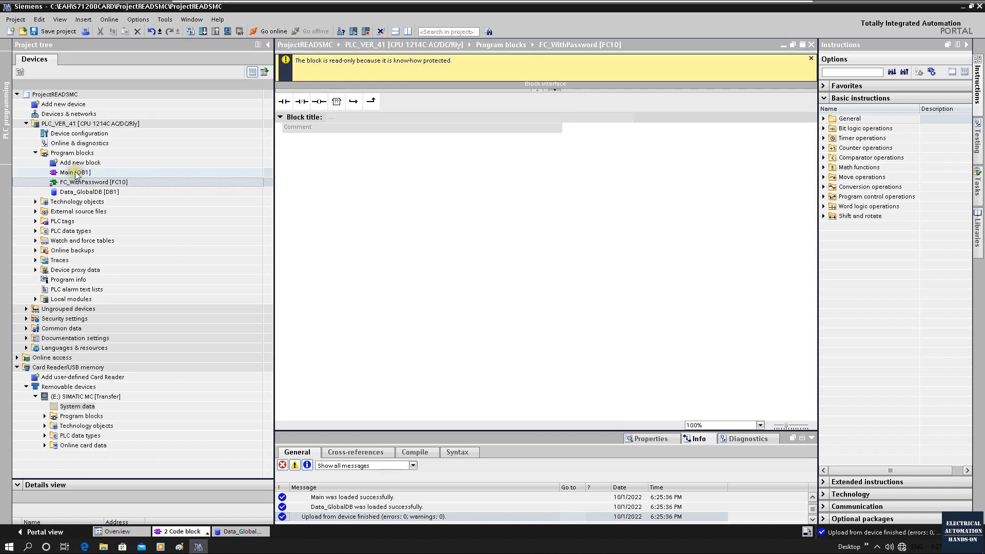
pyautogui.rightClick(75, 174)
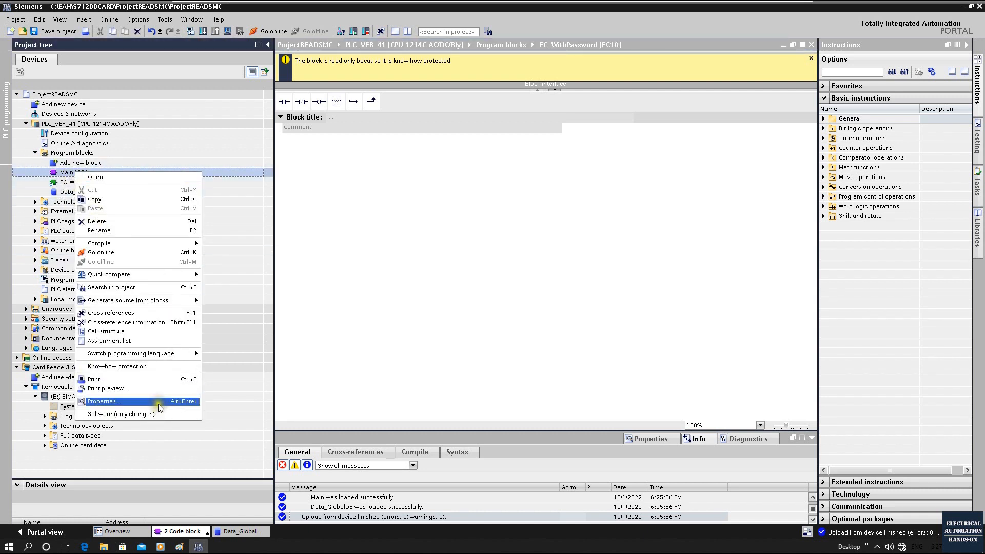
pyautogui.click(103, 401)
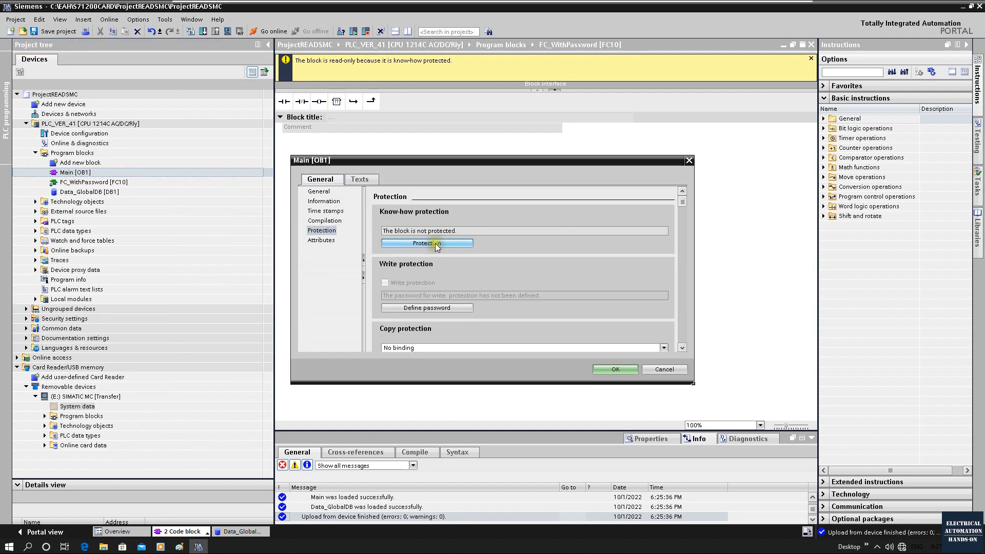
pyautogui.click(438, 245)
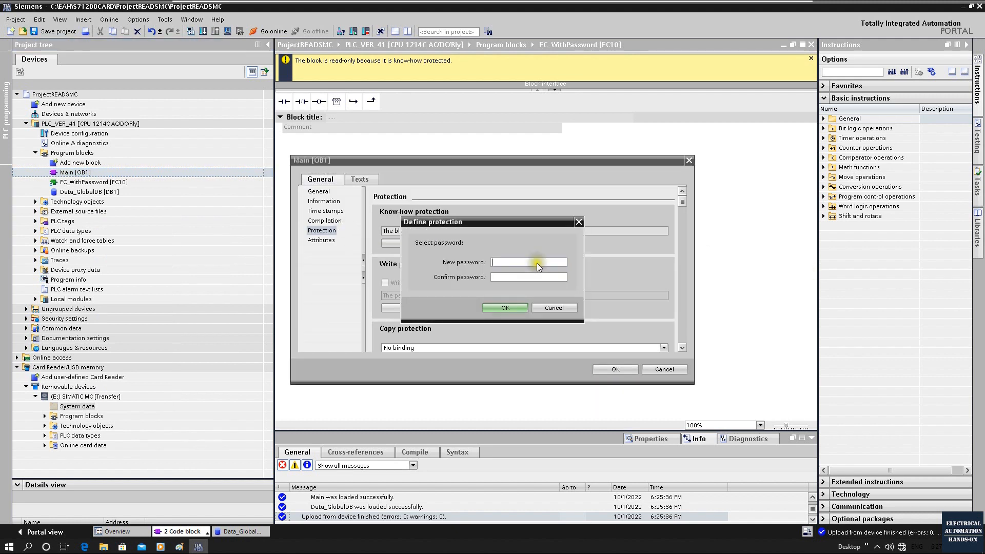
pyautogui.click(574, 225)
pyautogui.click(689, 160)
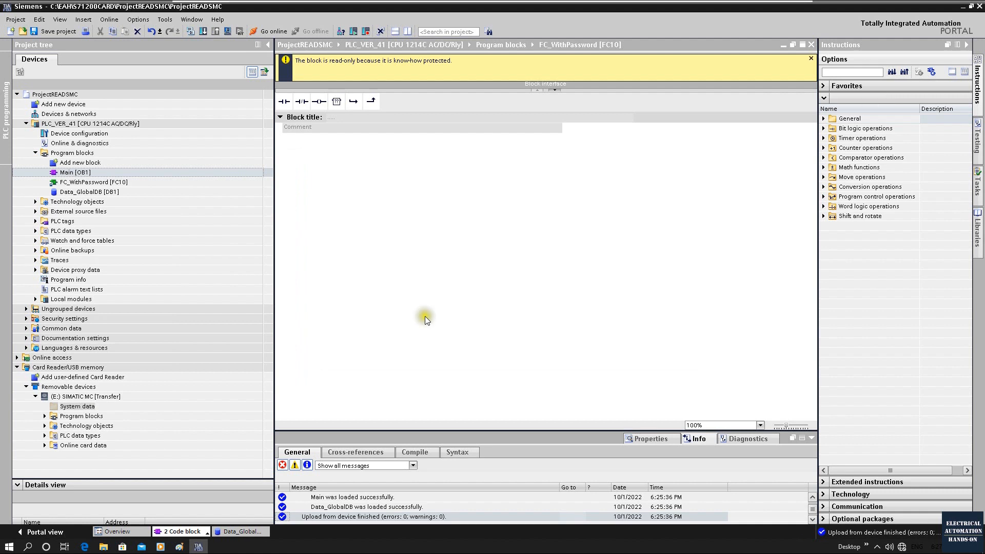